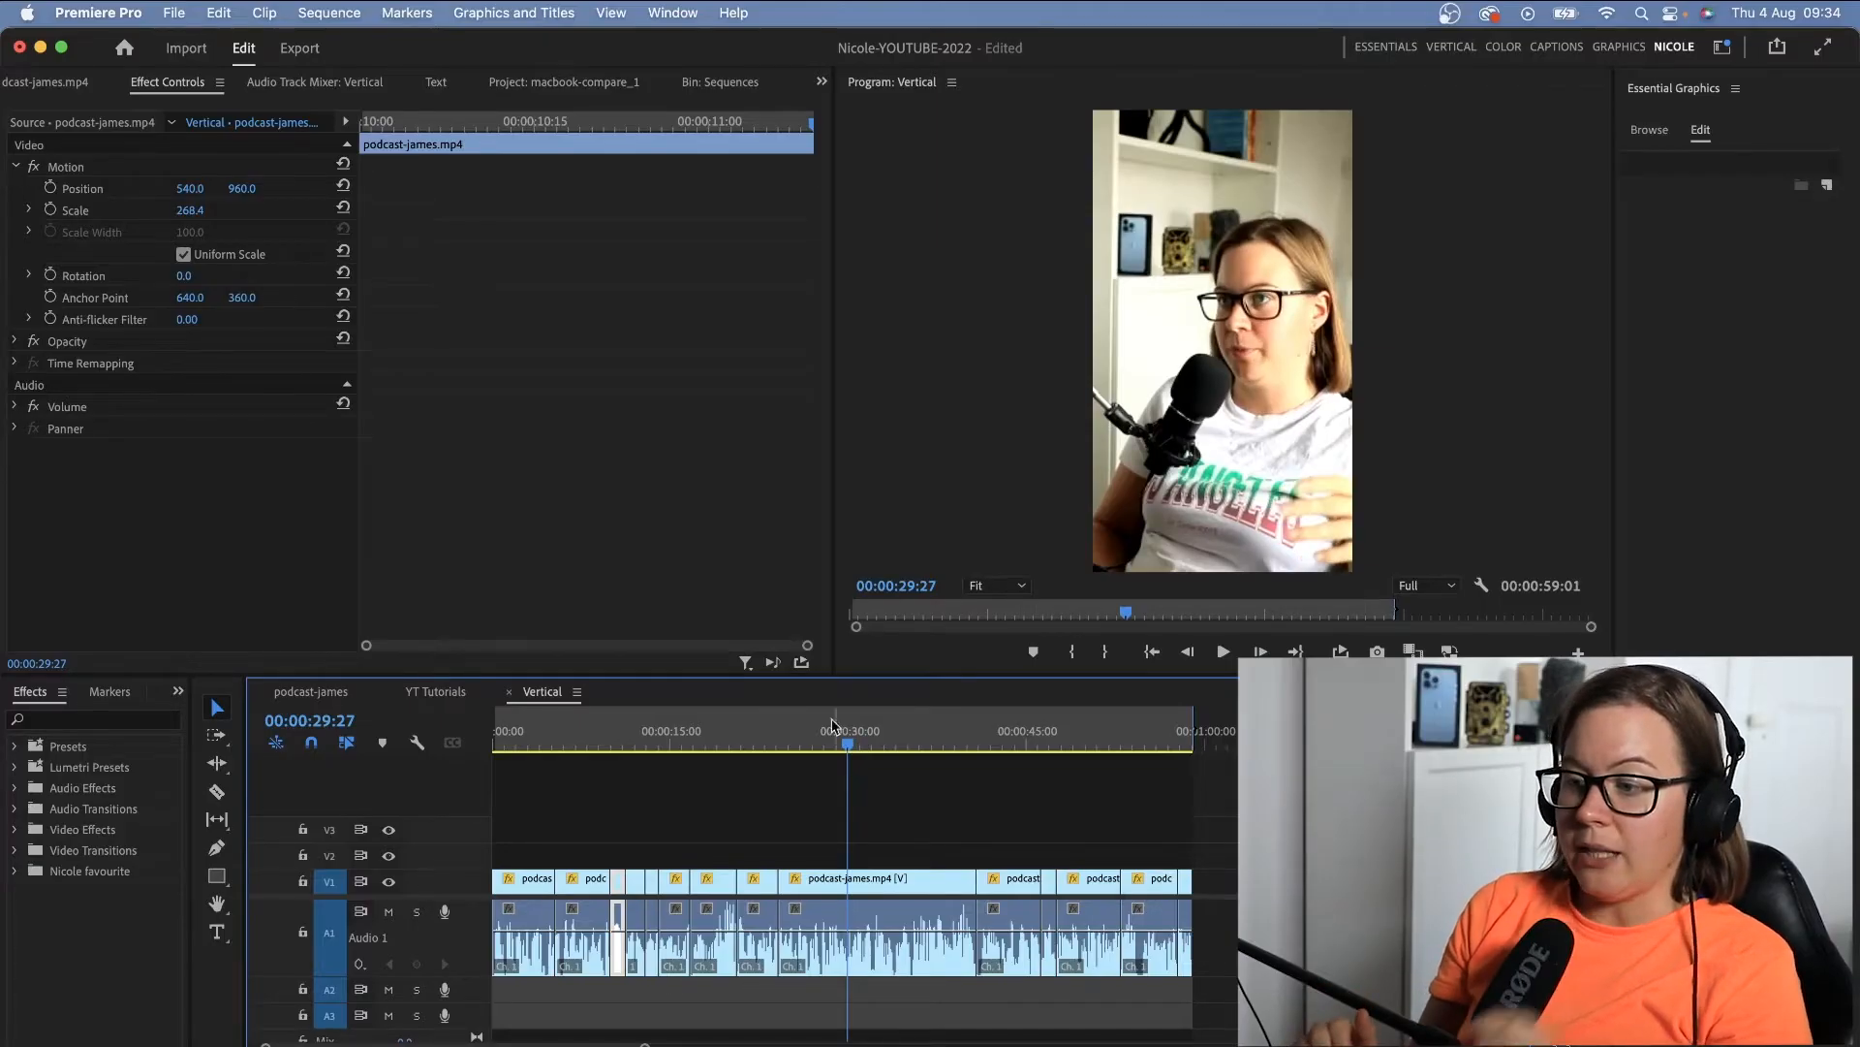
Skim through the first part of the Vertical sequence and open the Text panel.
drag(572, 744, 580, 744)
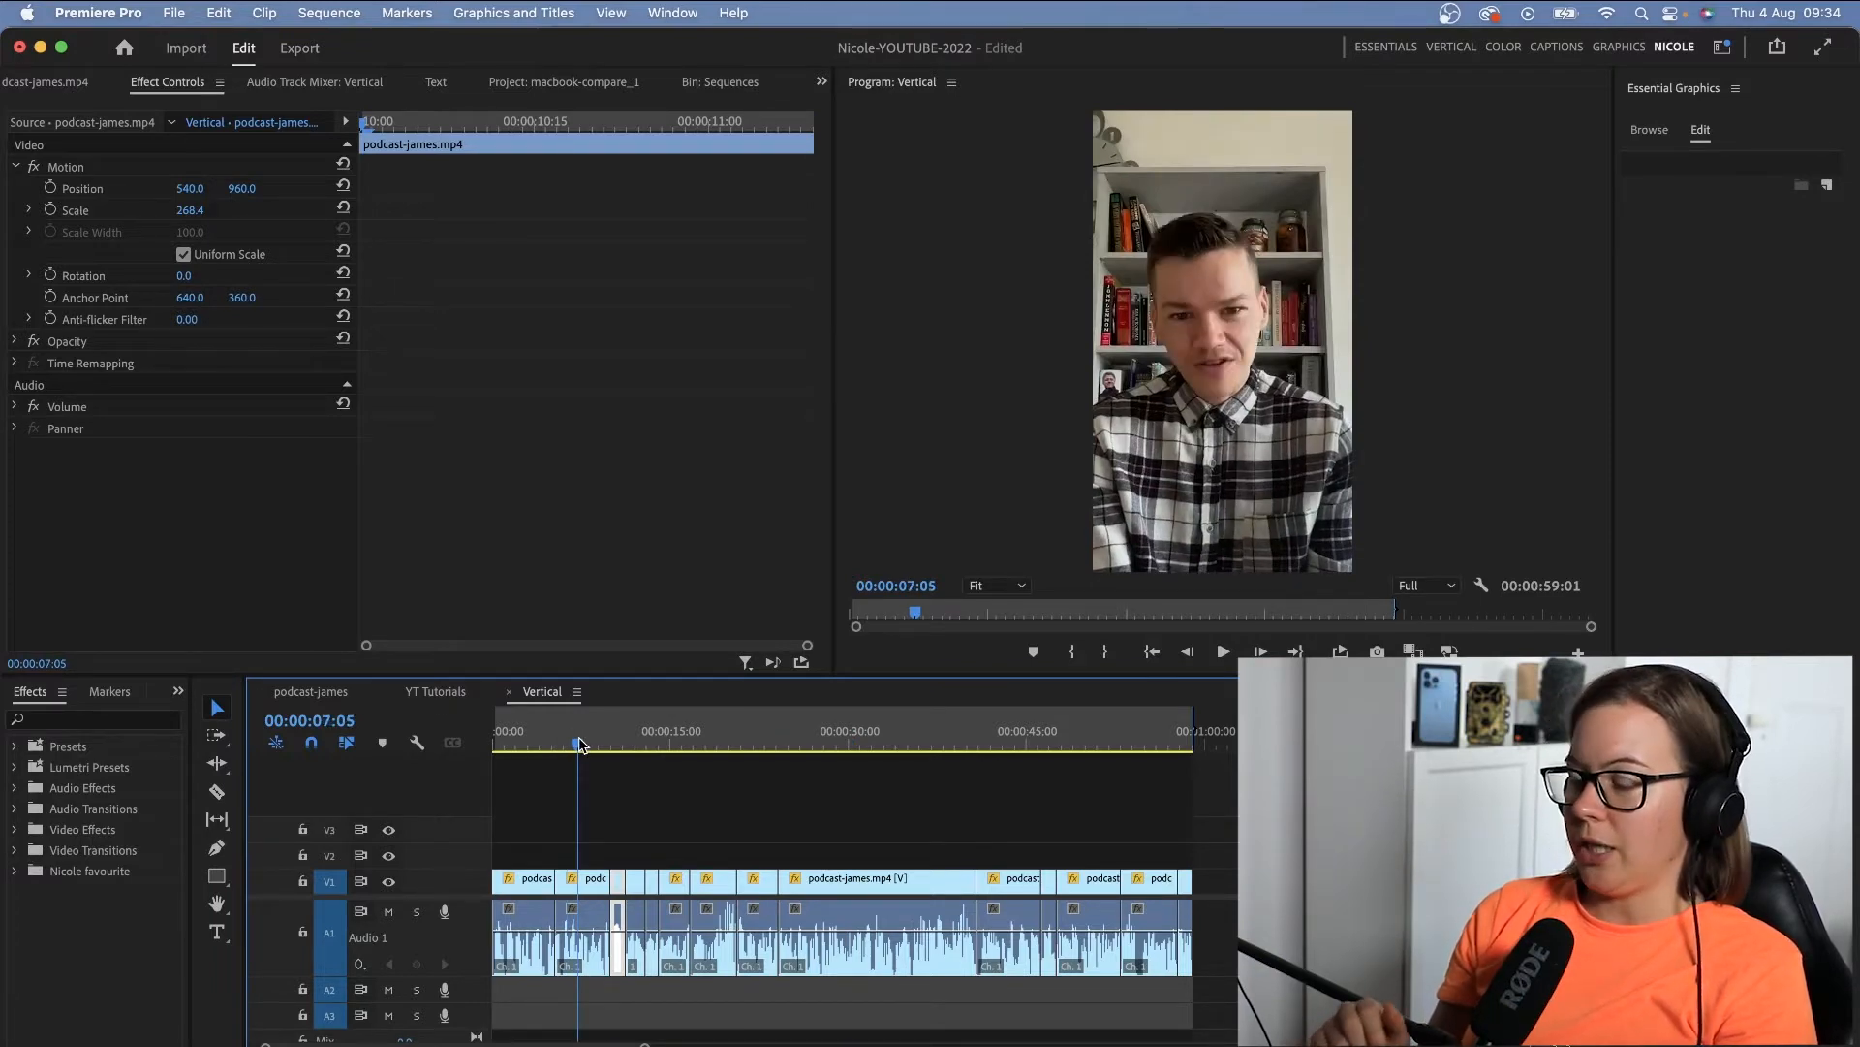
drag(621, 744, 660, 742)
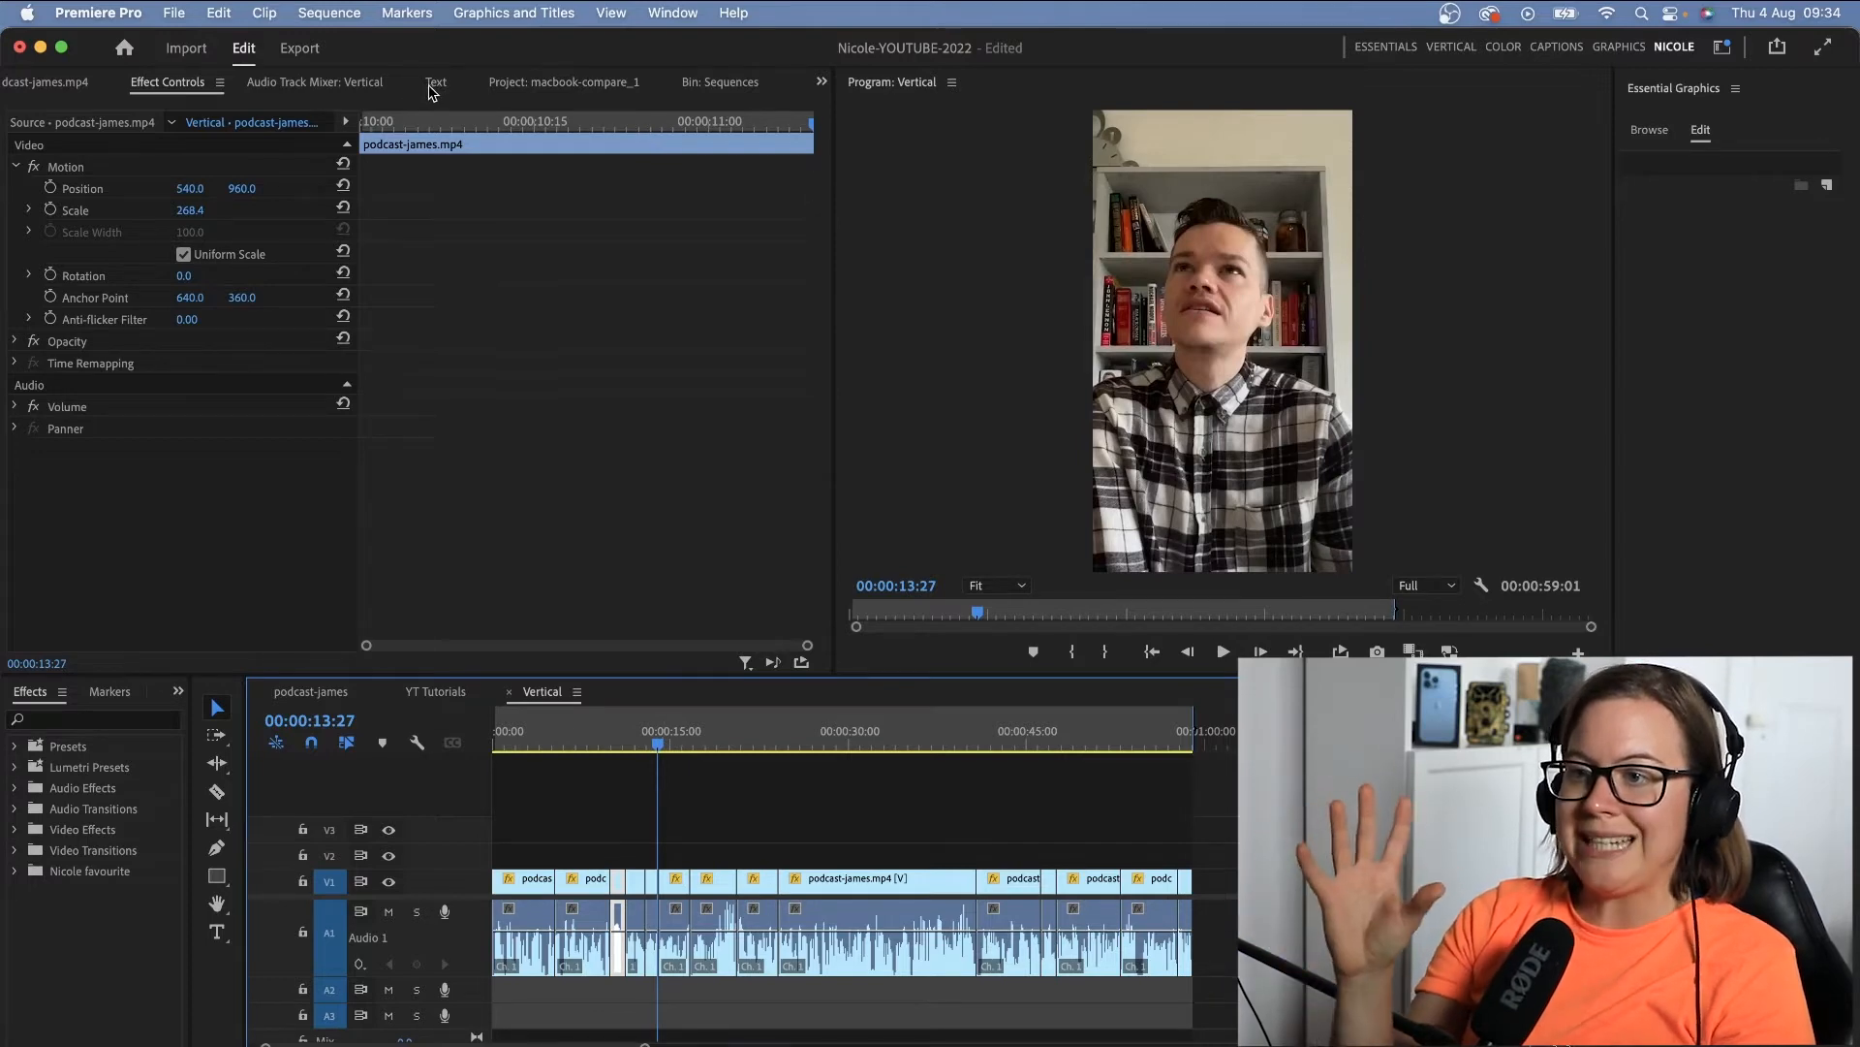
click(659, 16)
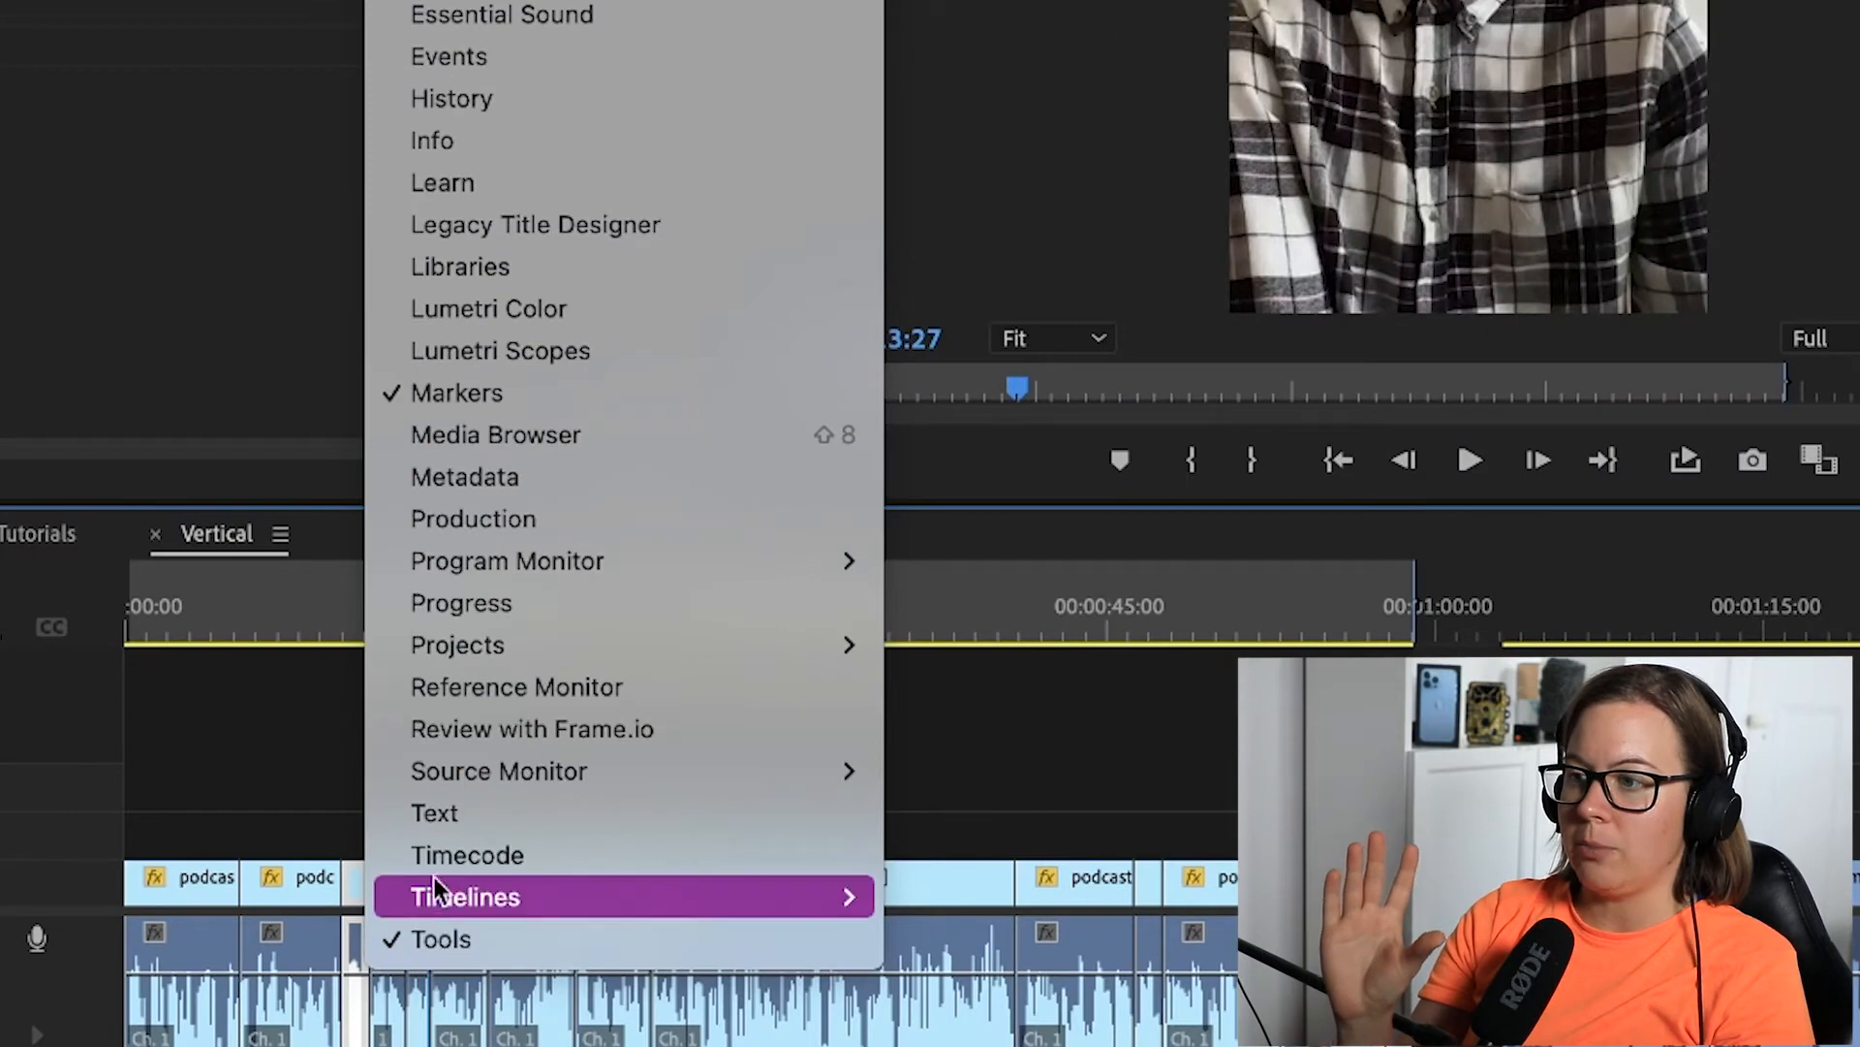
click(443, 819)
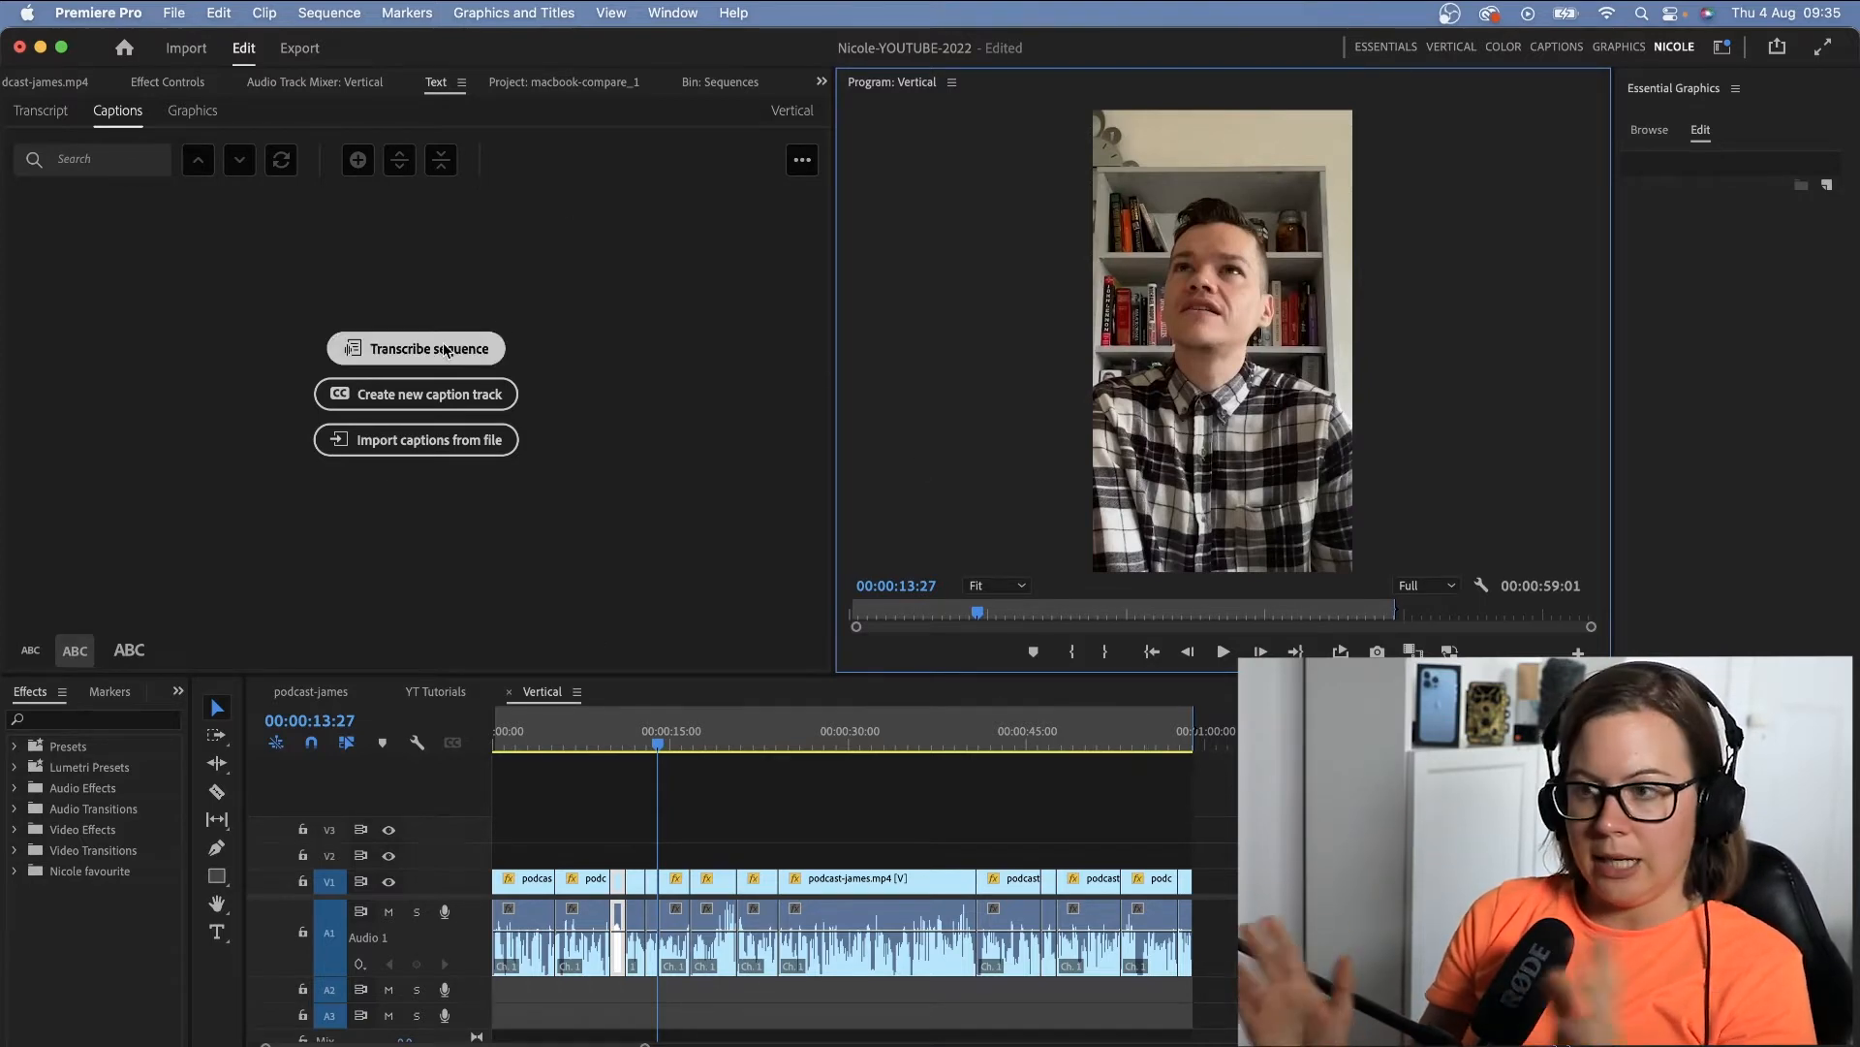
Transcribe the Vertical sequence in English from the audio mix, limited to the in point to out point range.
click(414, 351)
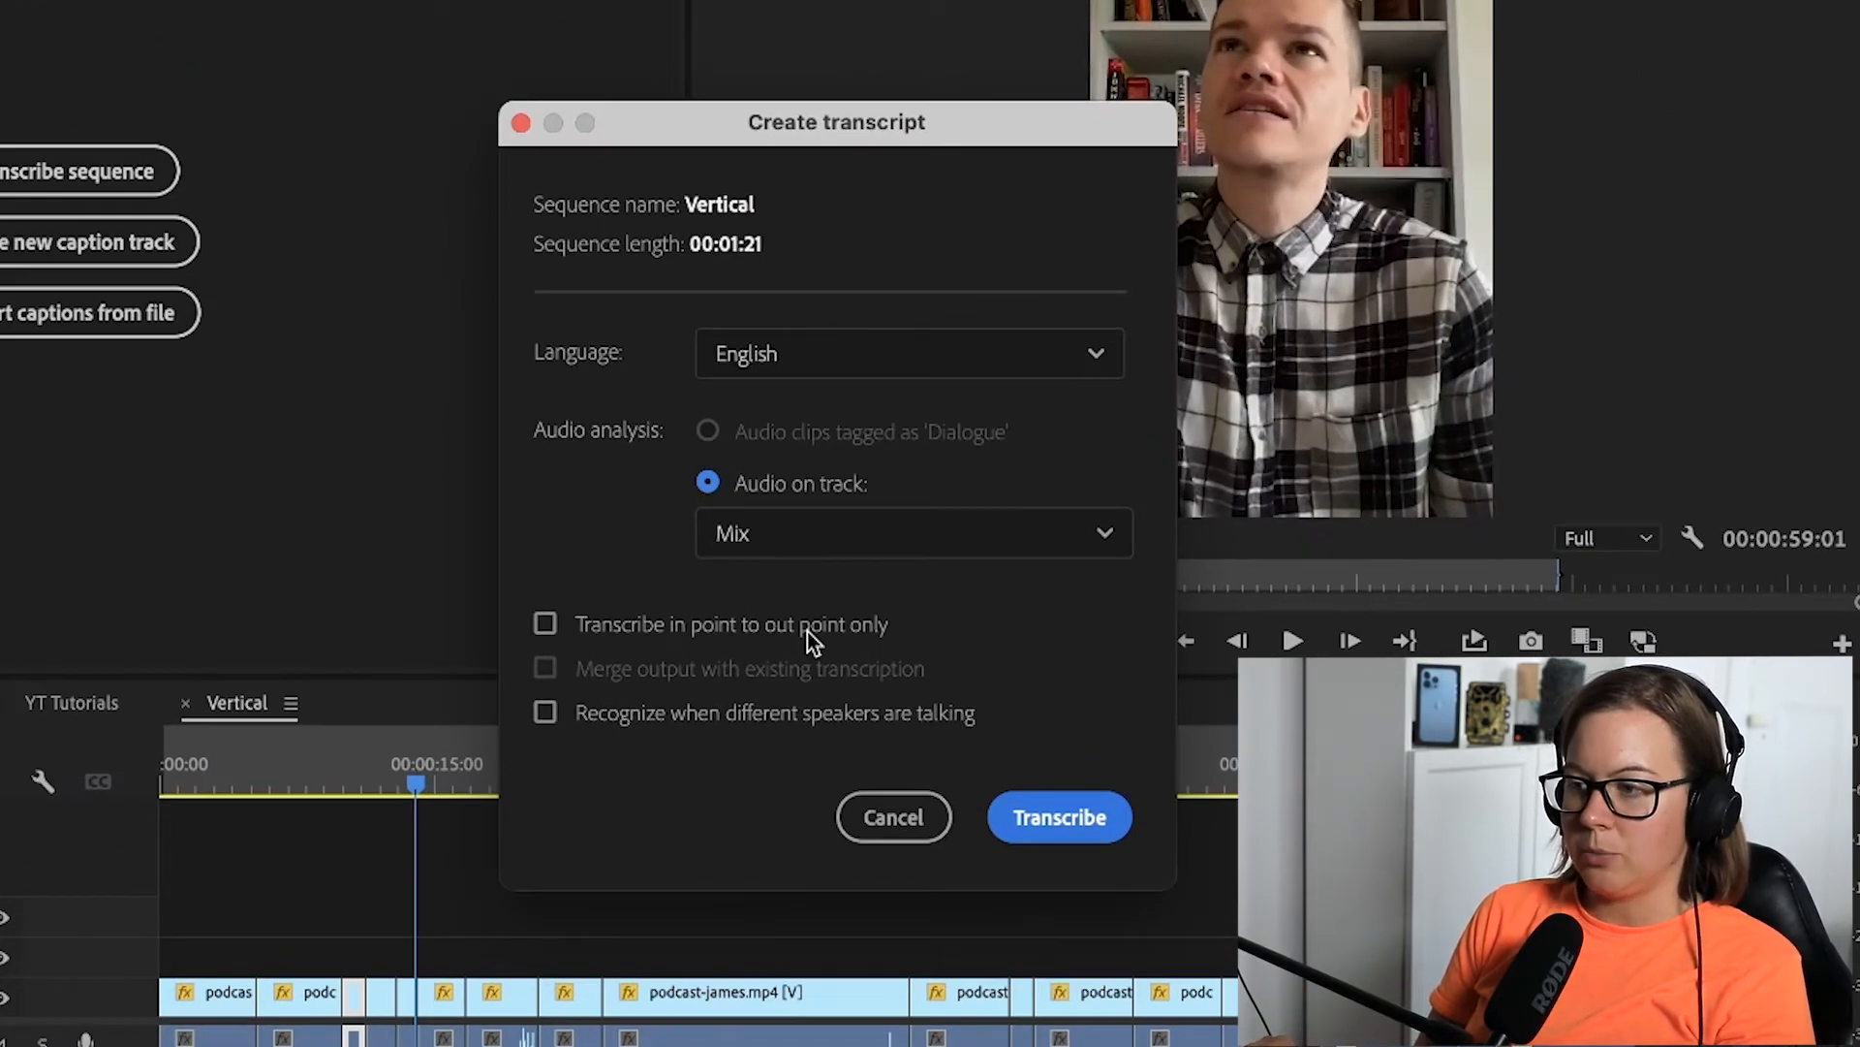
click(688, 625)
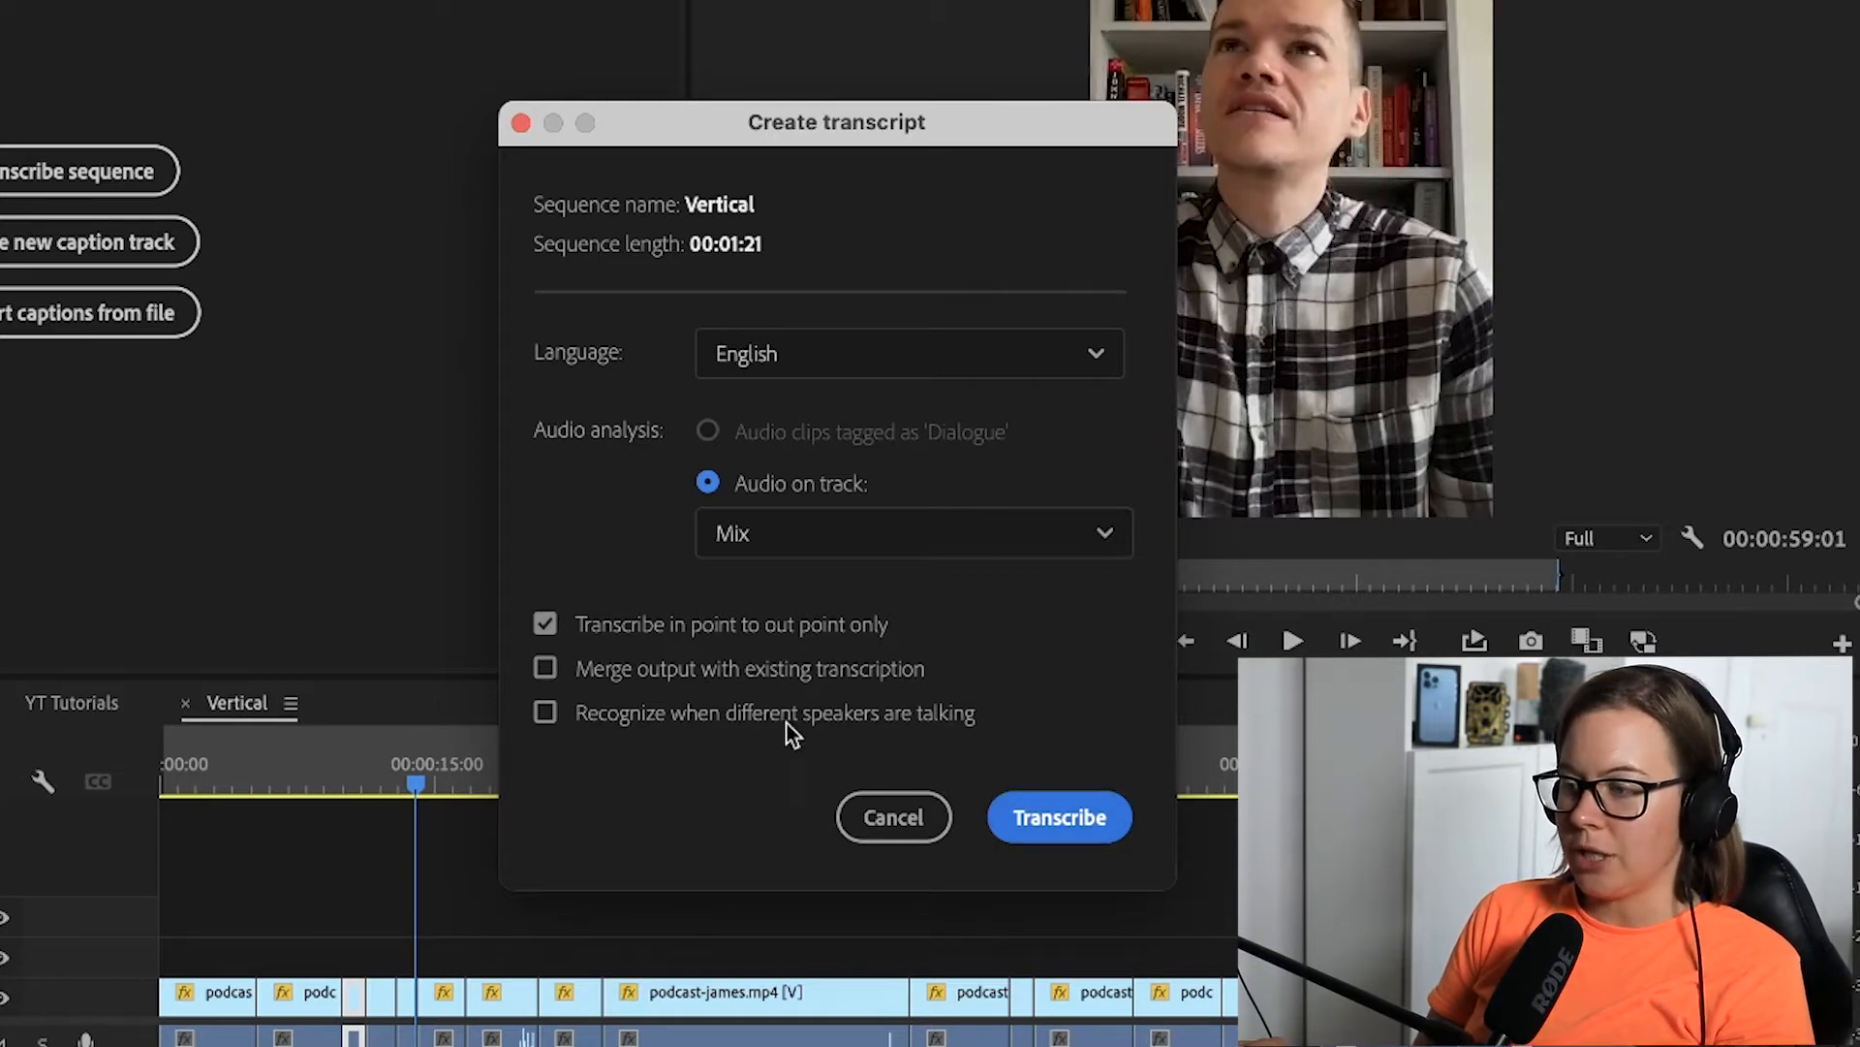
click(1061, 823)
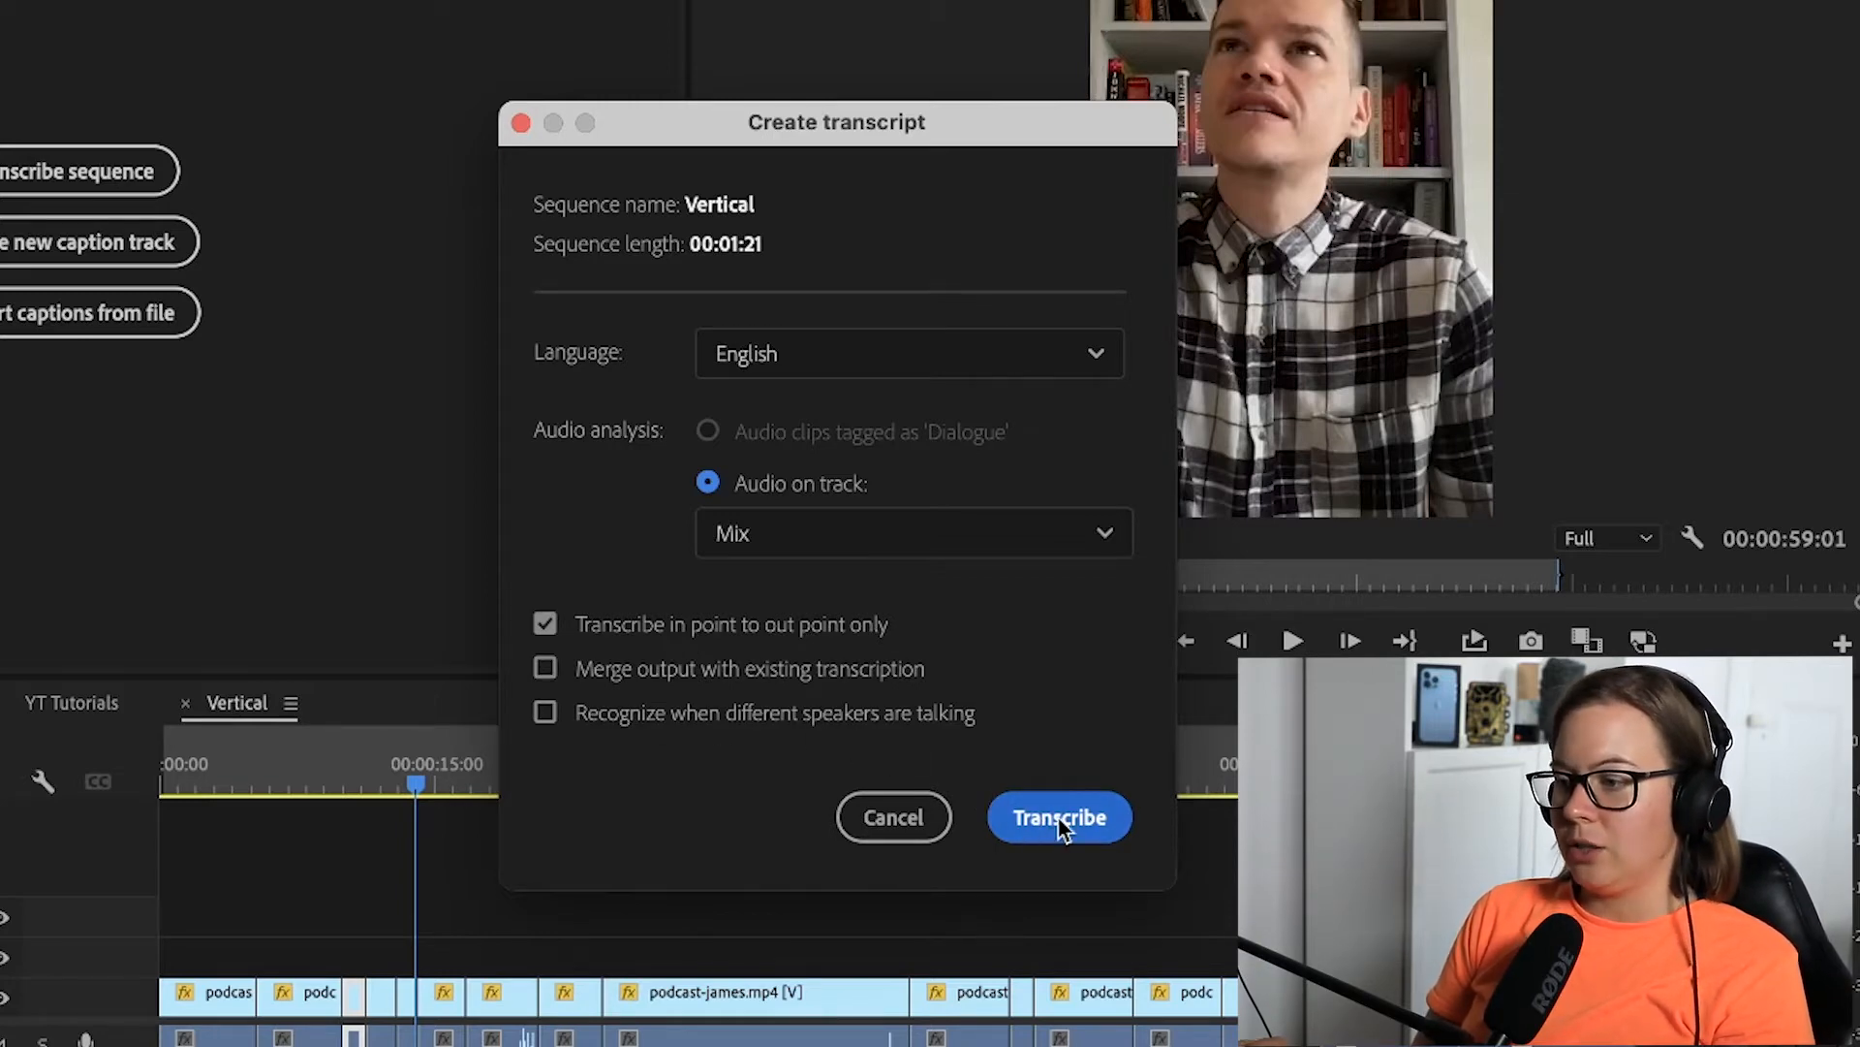
click(1080, 817)
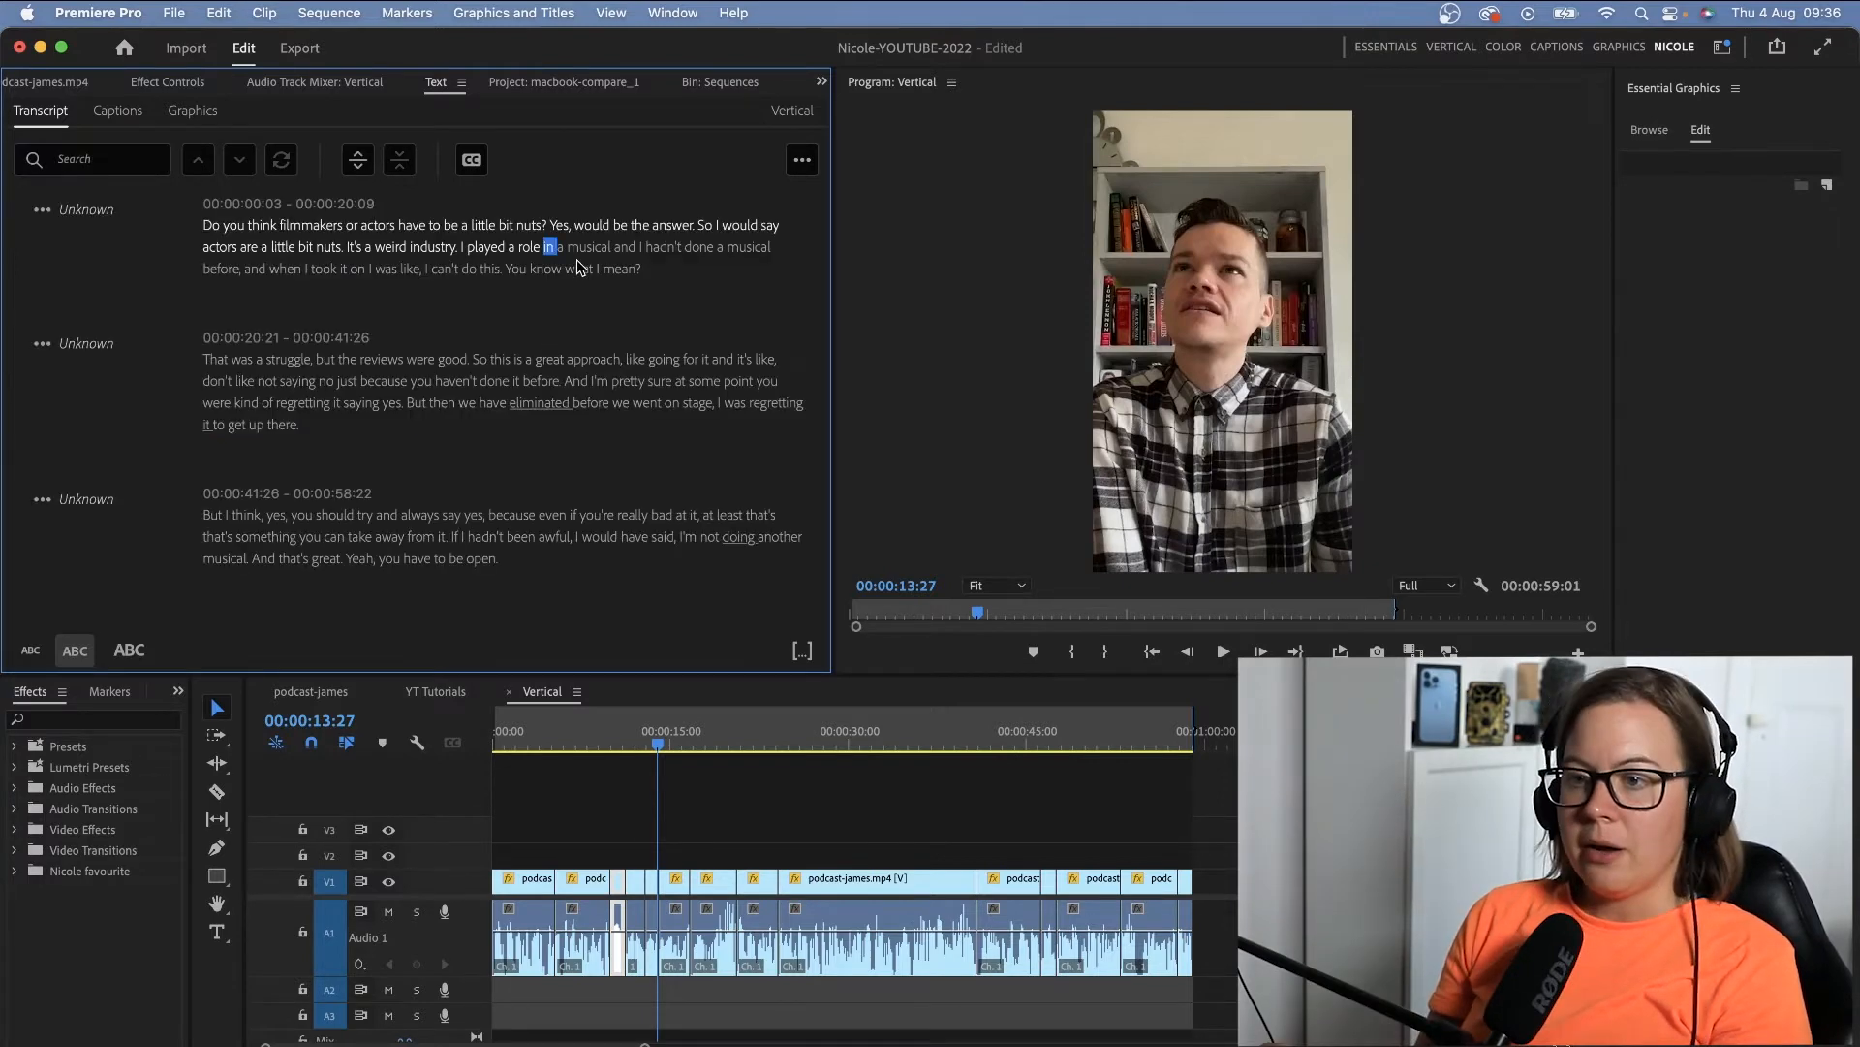
Check the transcript against the video by jumping to words in each of its three paragraphs.
click(581, 269)
click(355, 247)
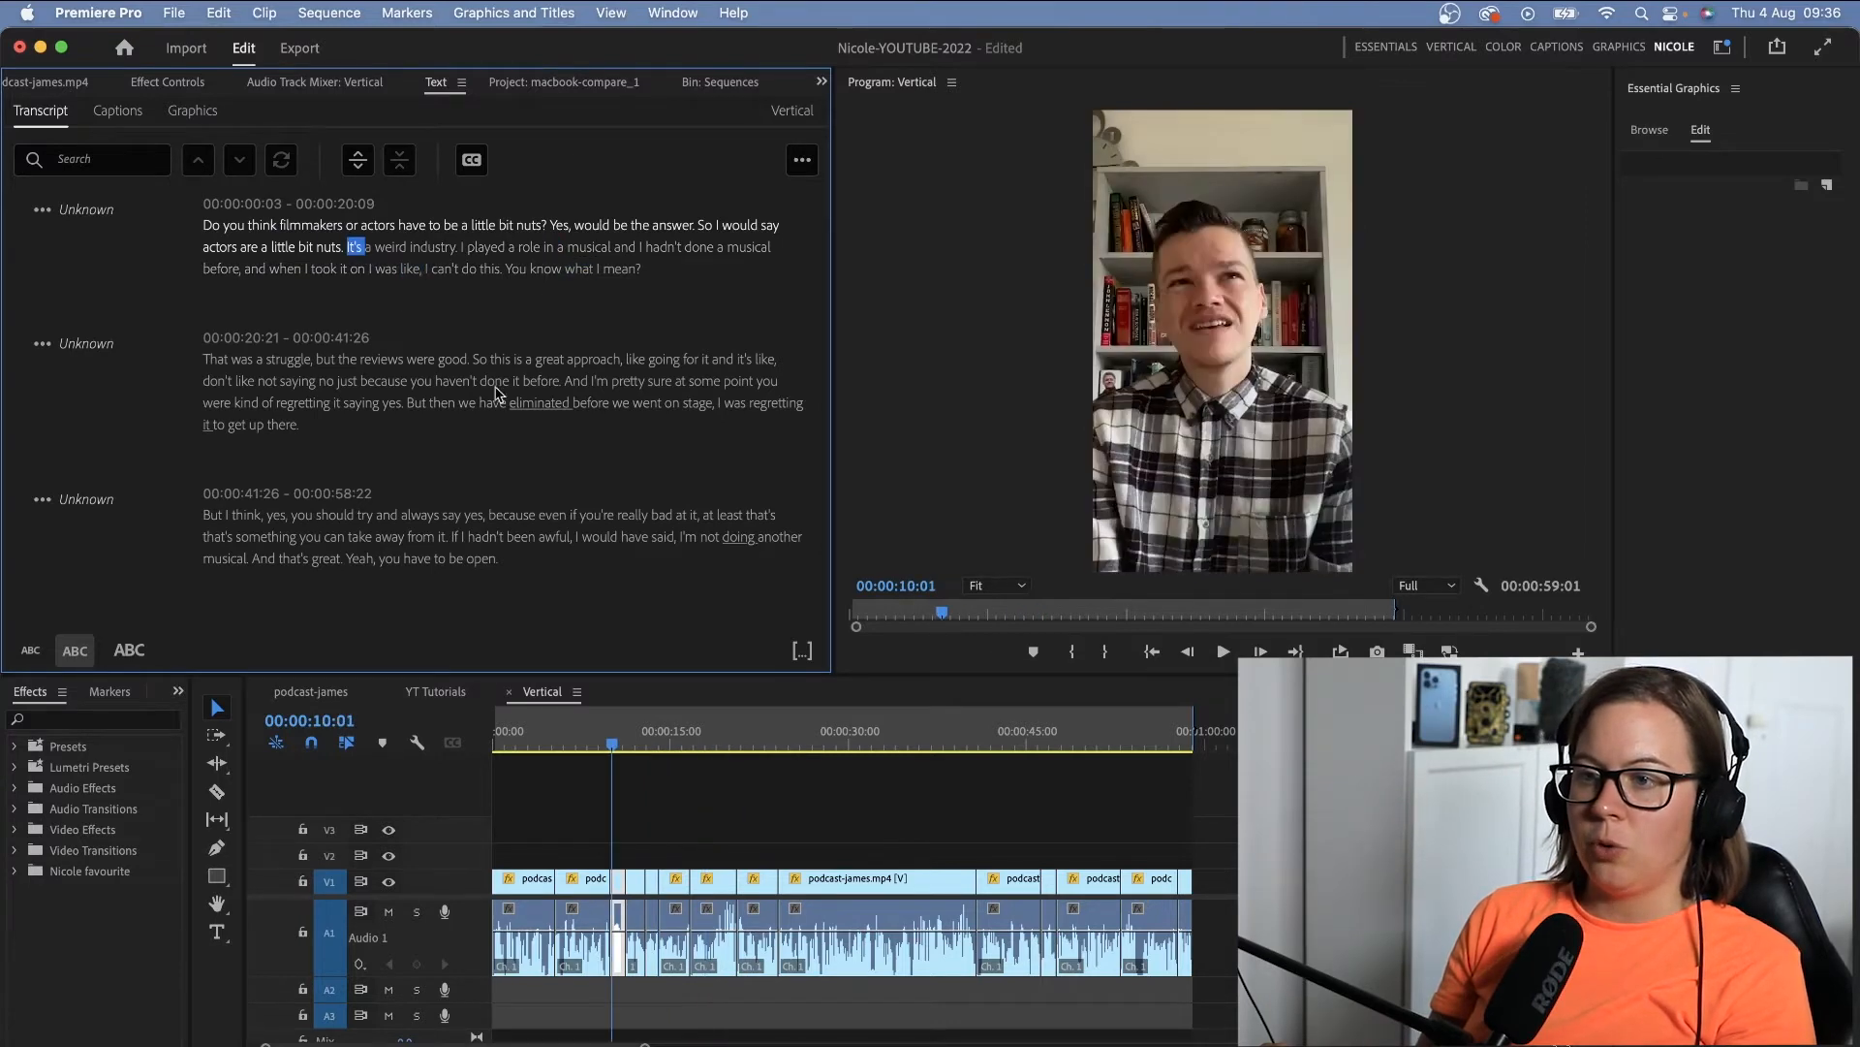
double_click(540, 403)
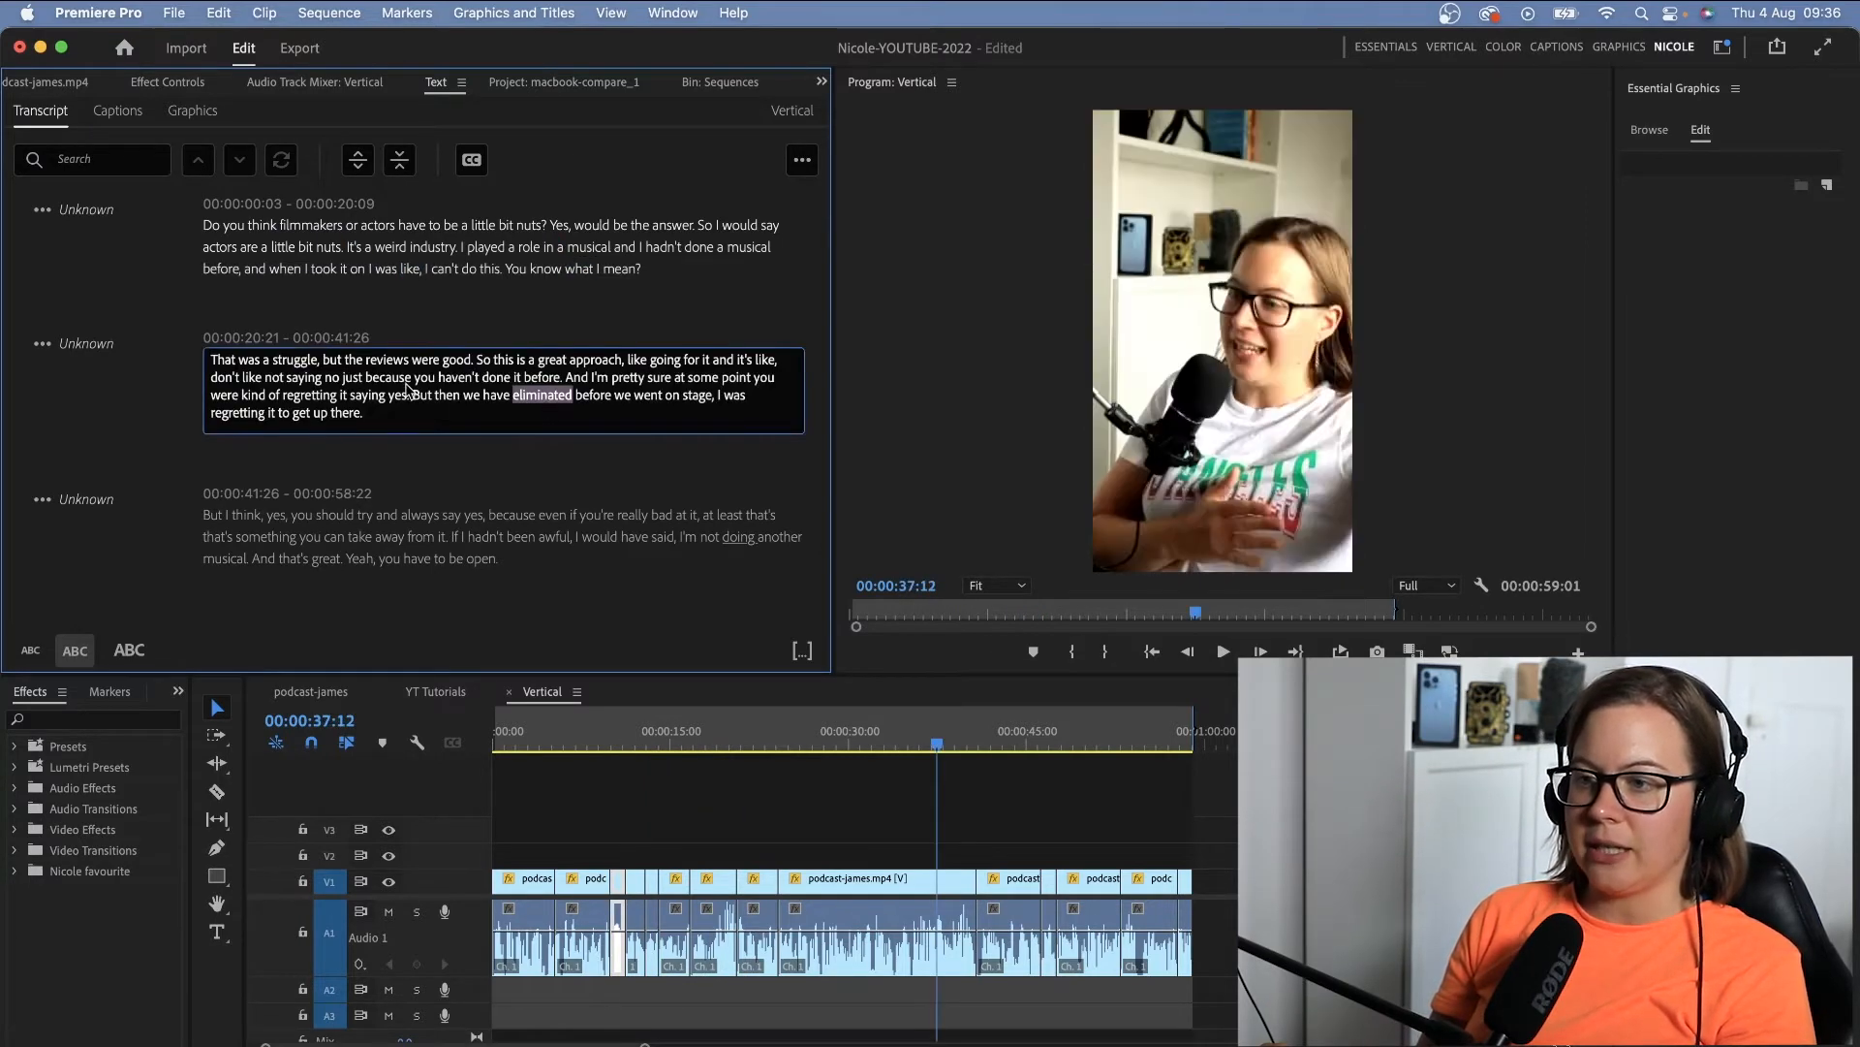
click(513, 524)
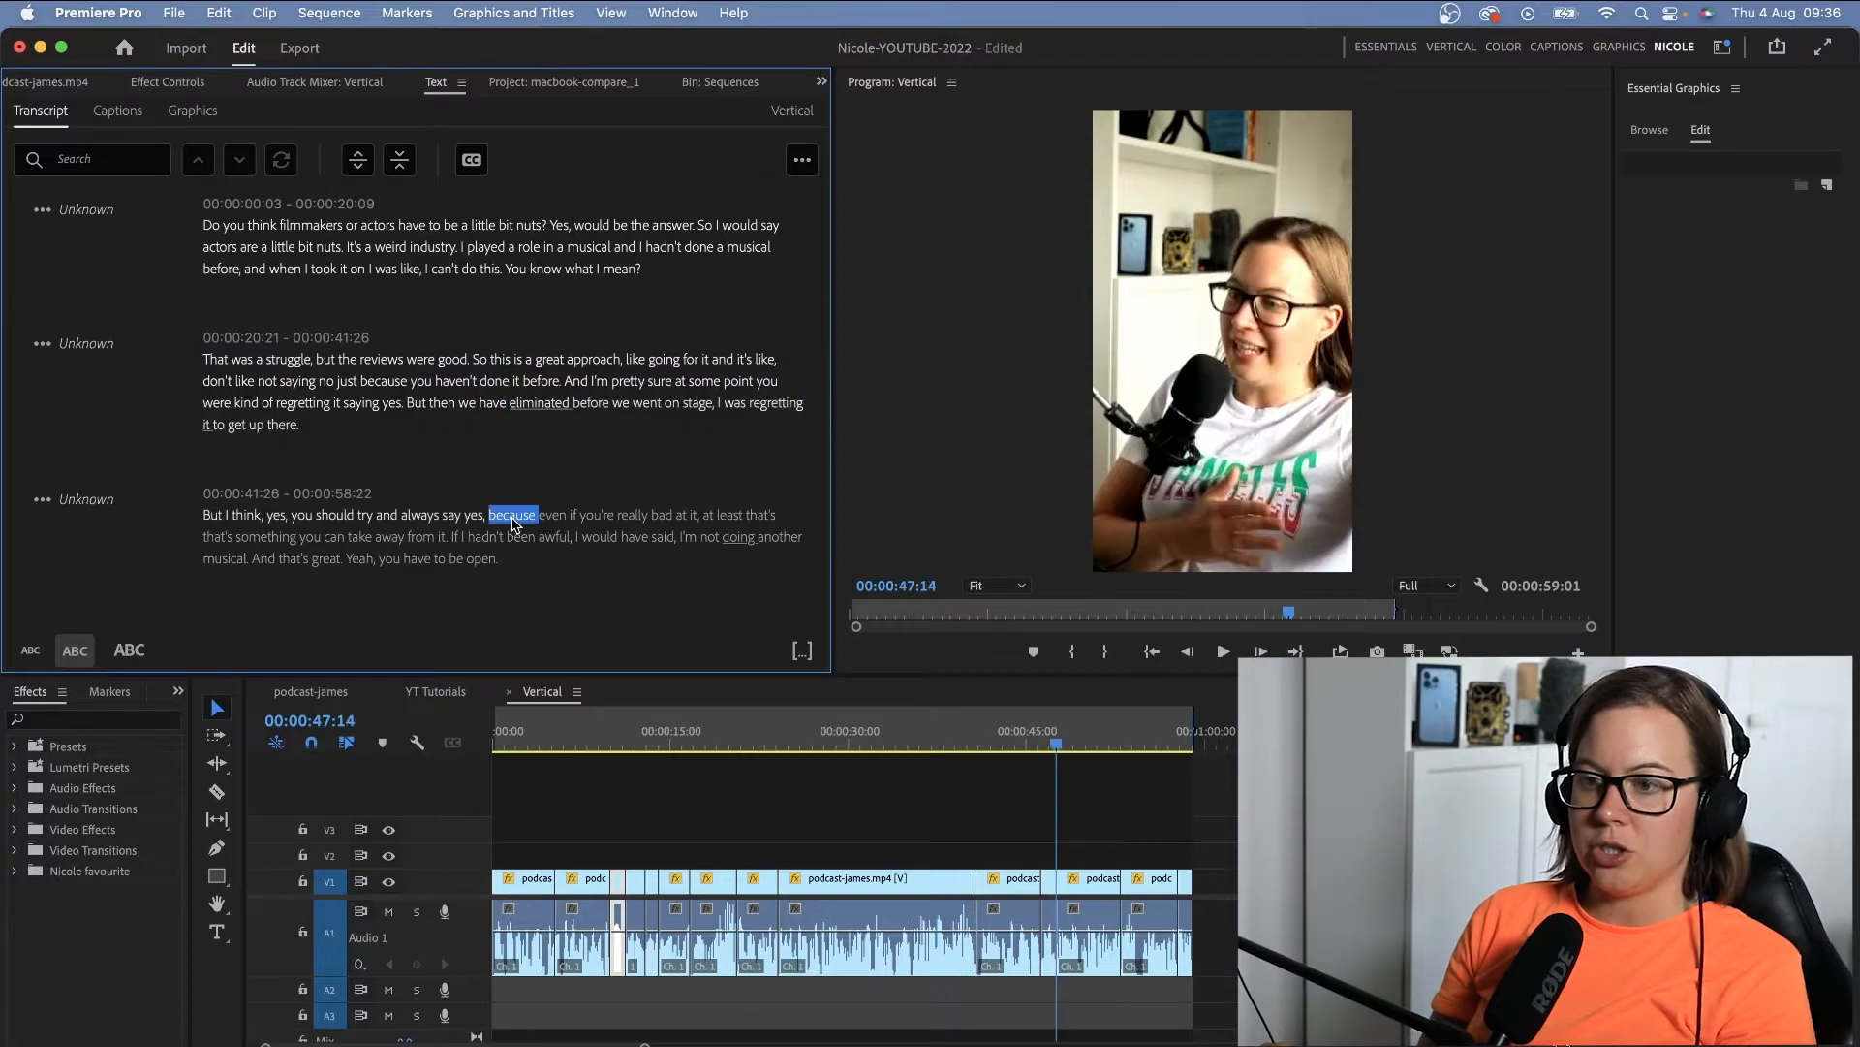
click(802, 161)
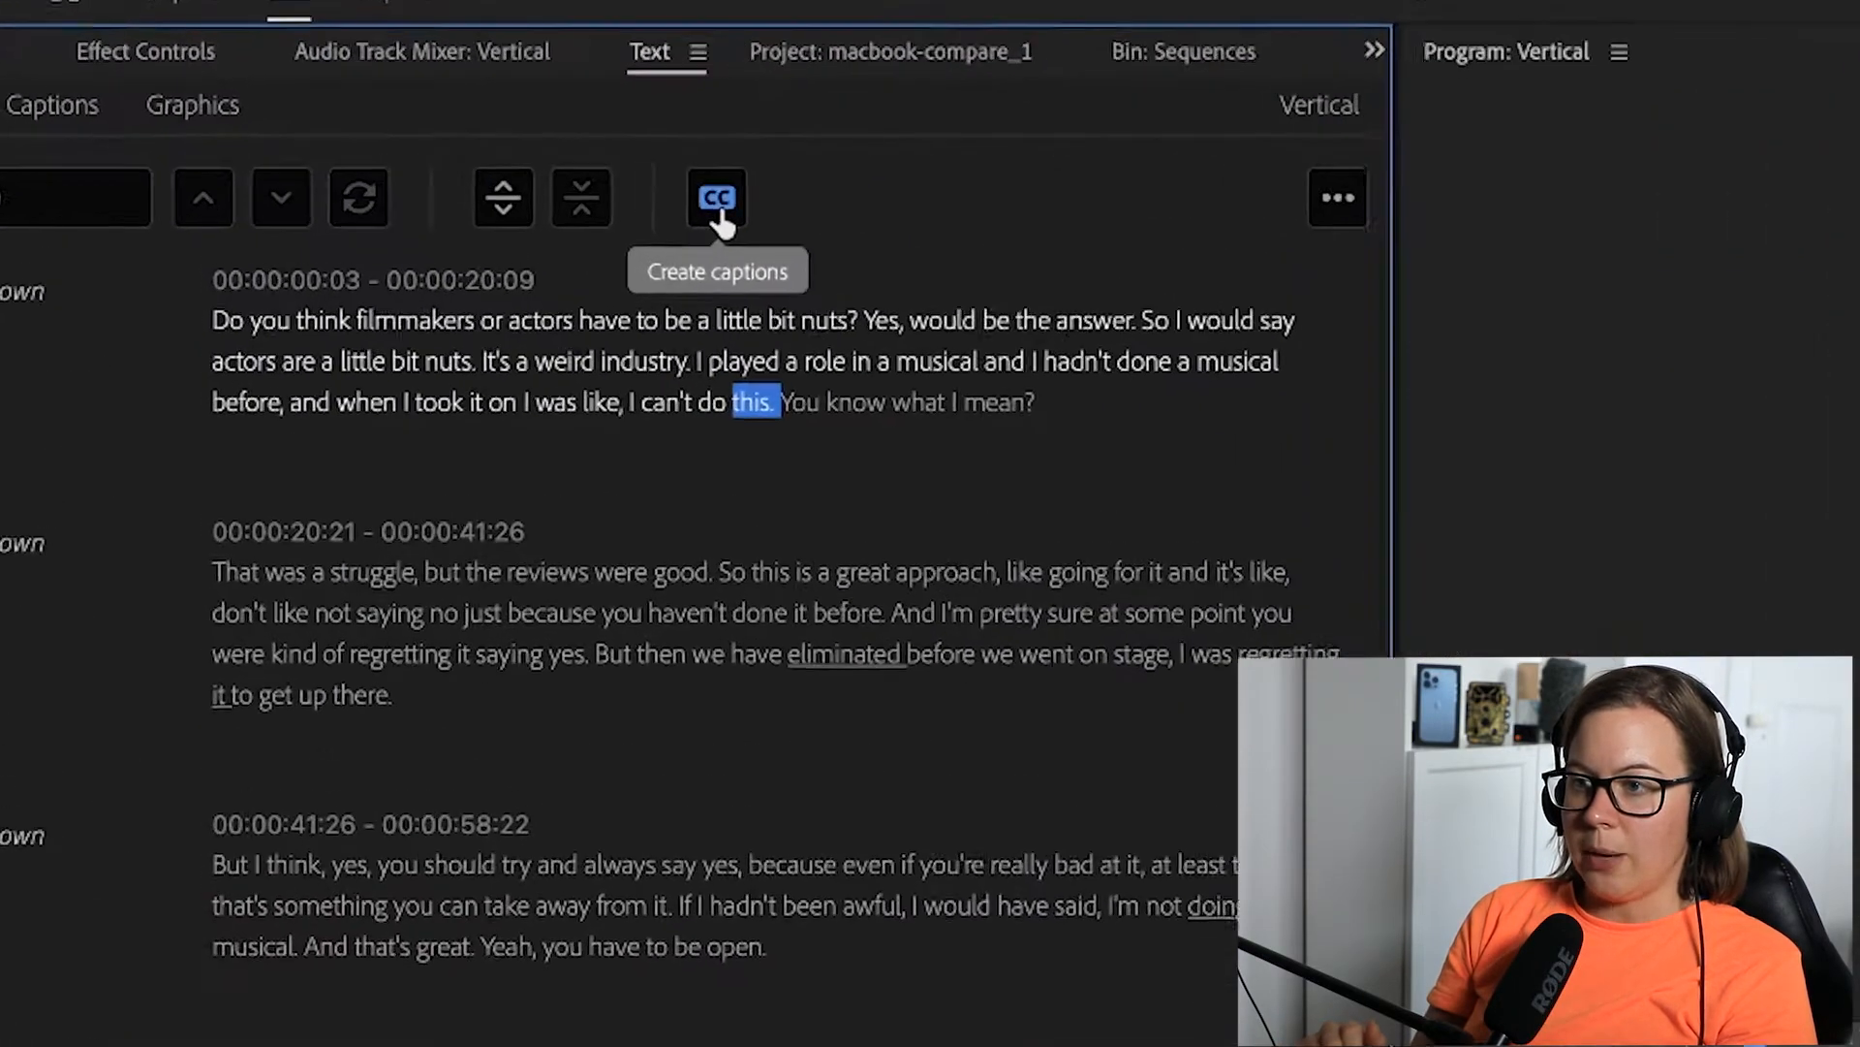
Create single-line captions from the sequence transcript with the Subtitle default preset, no style and a maximum length of 12 characters.
click(734, 213)
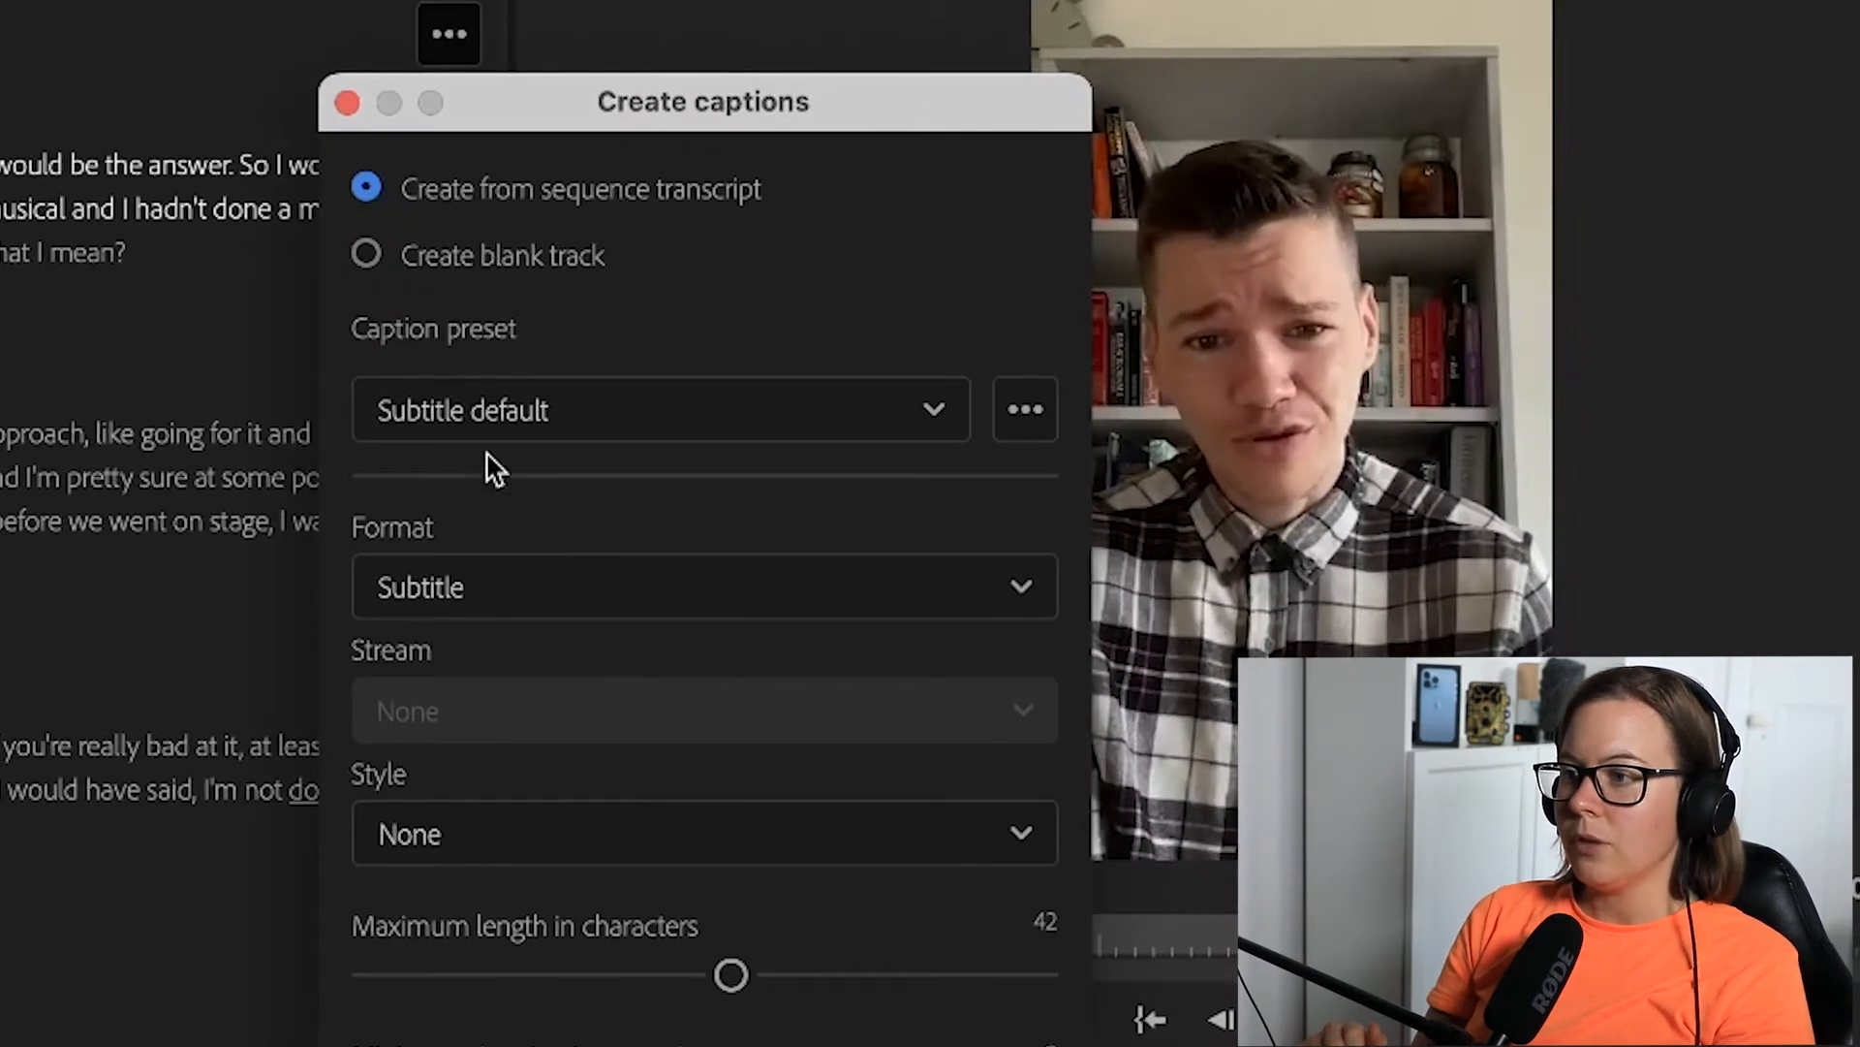
click(760, 415)
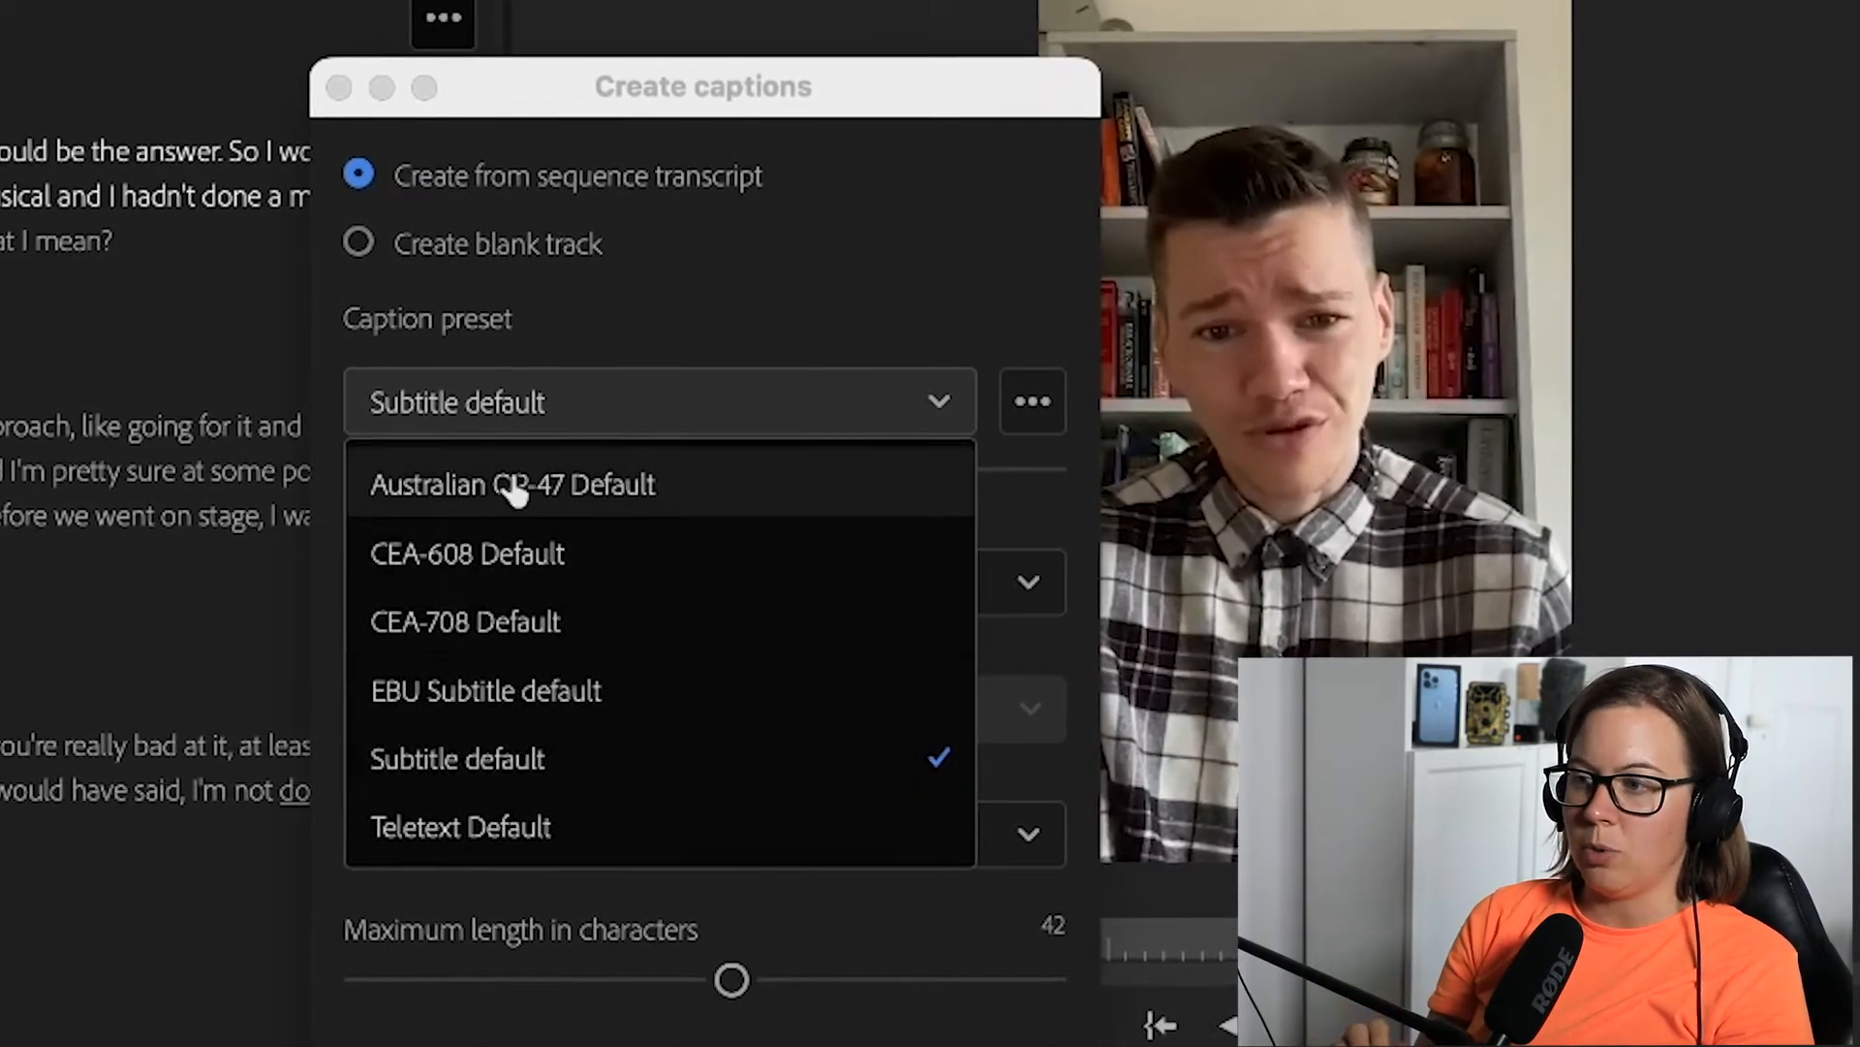
click(719, 276)
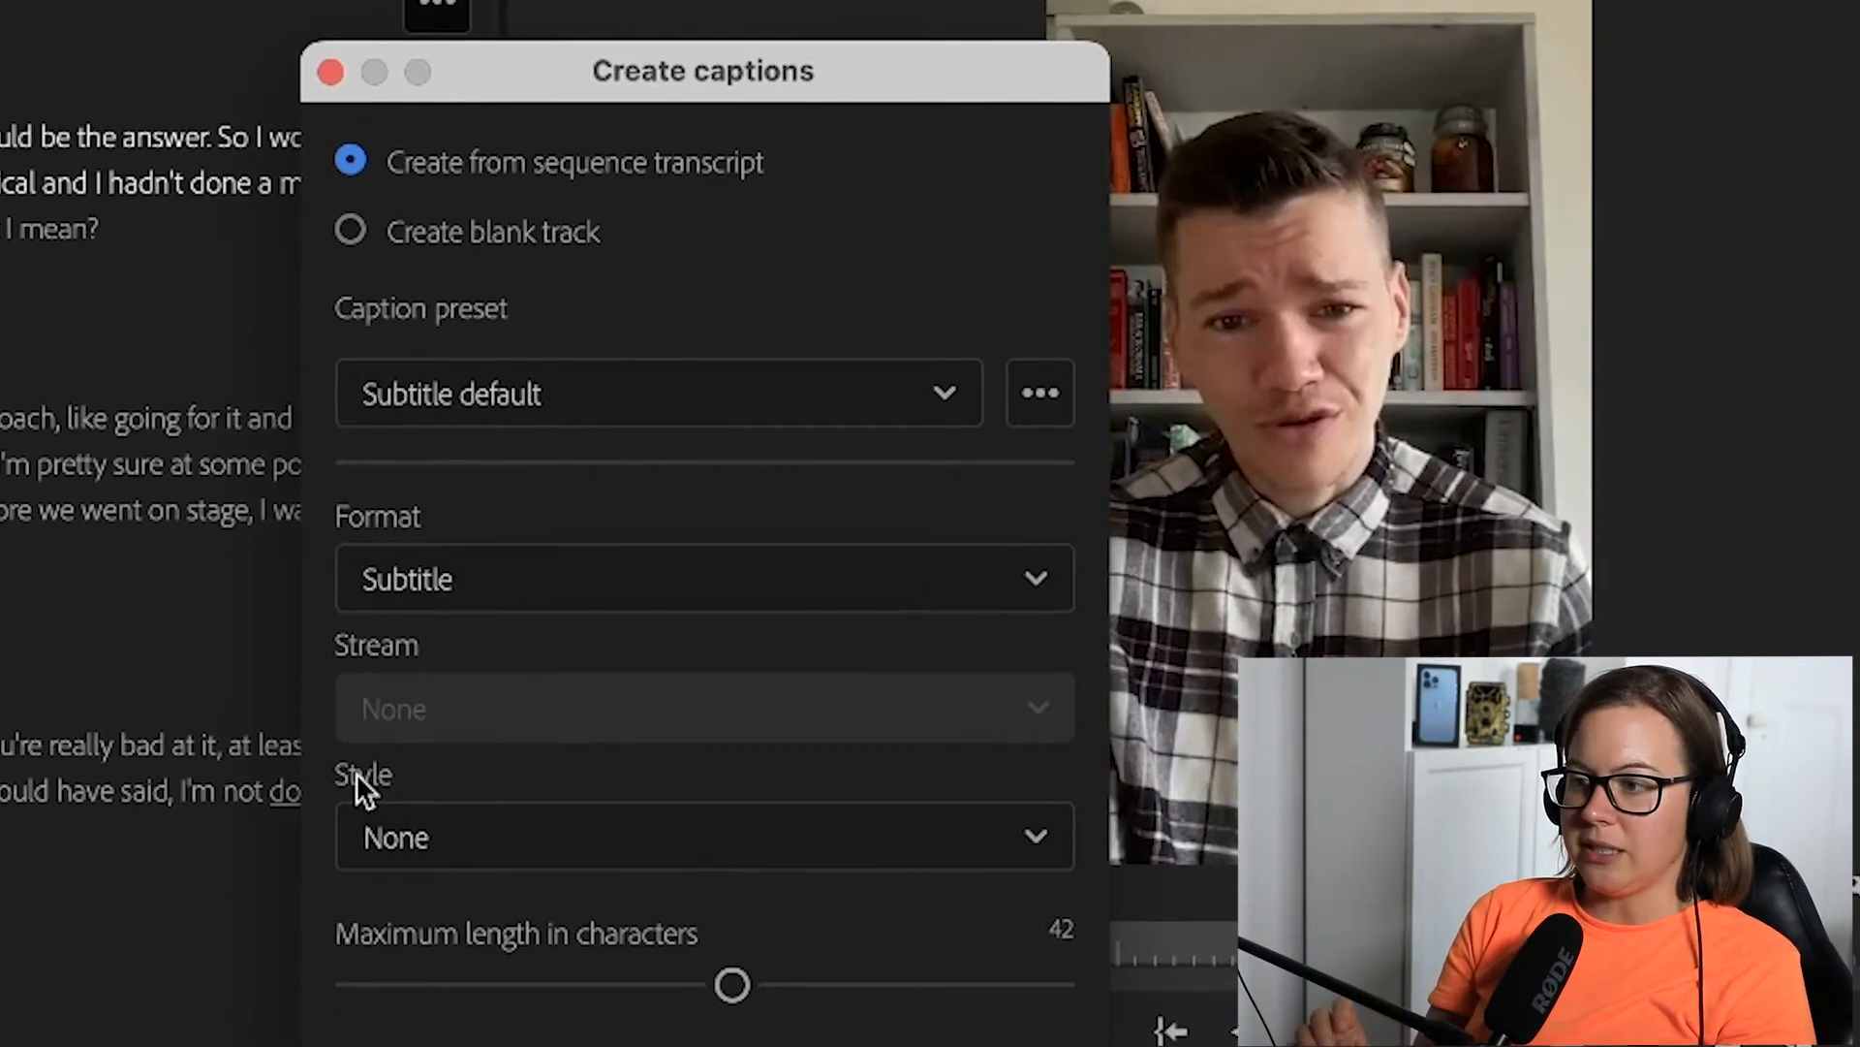
click(992, 839)
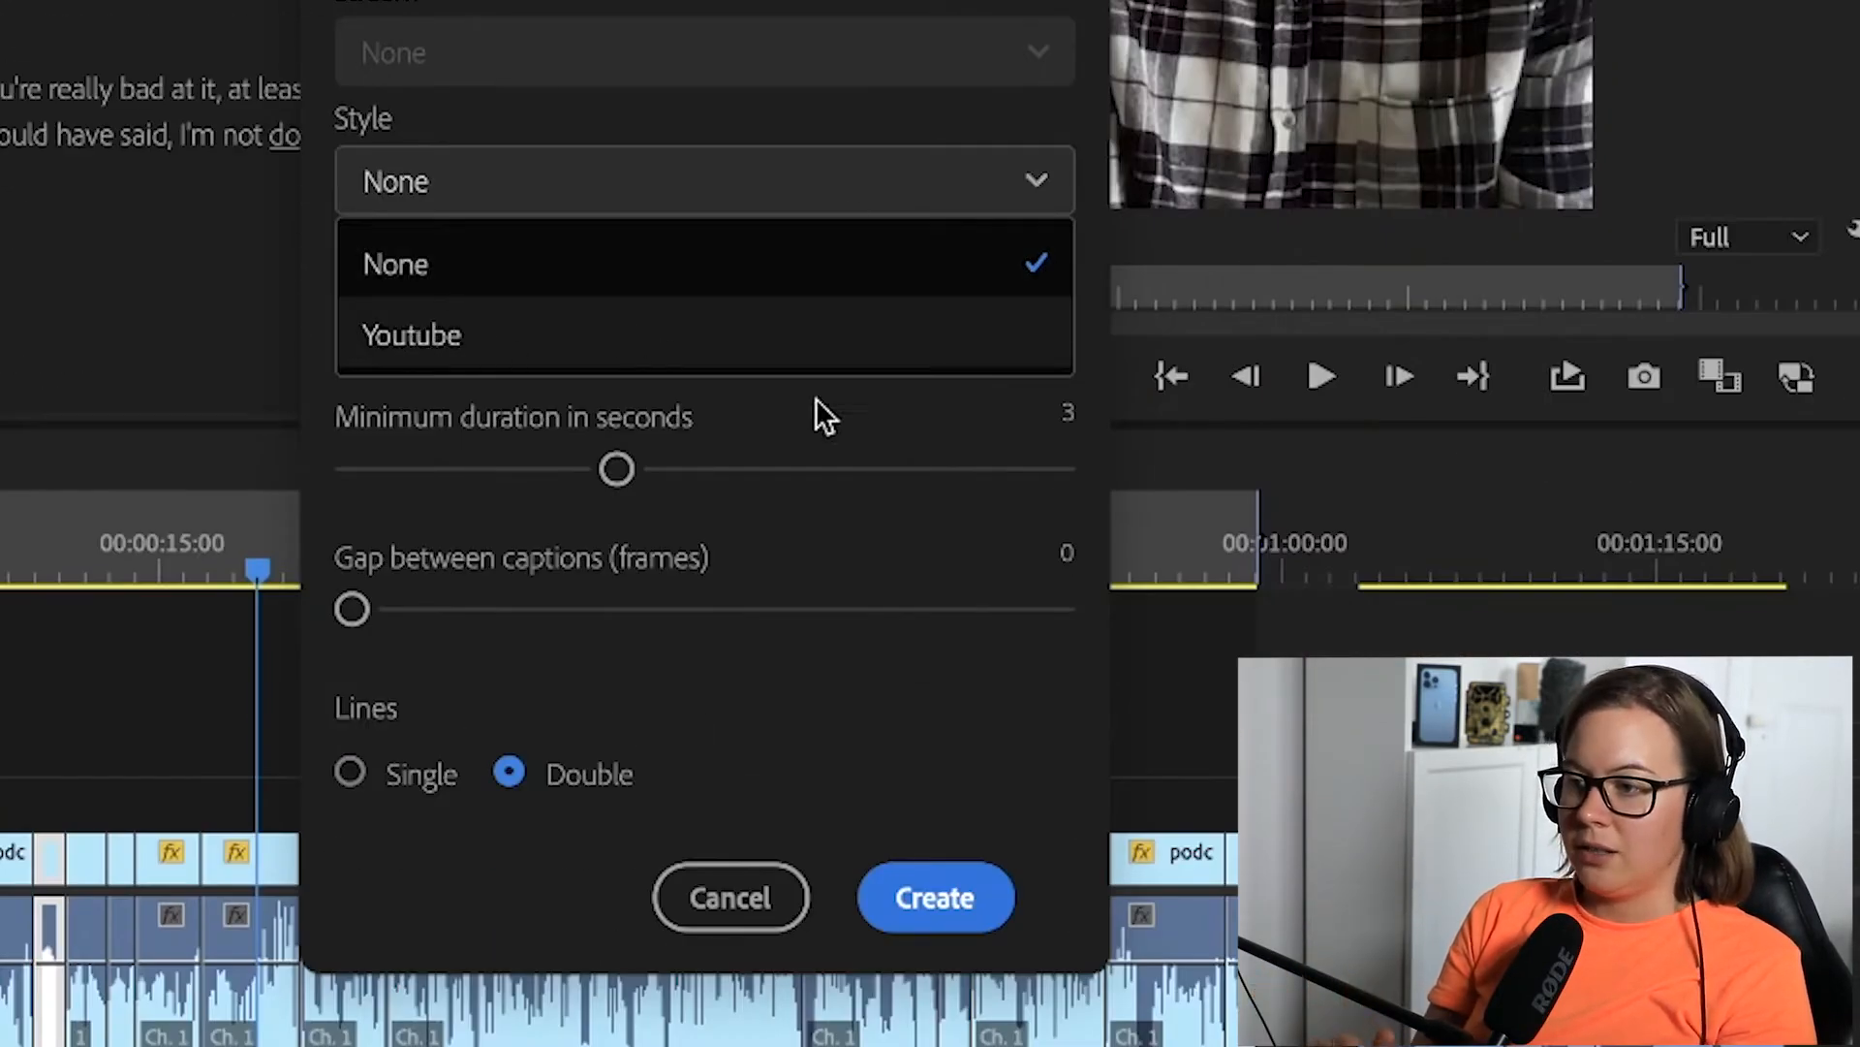
click(902, 427)
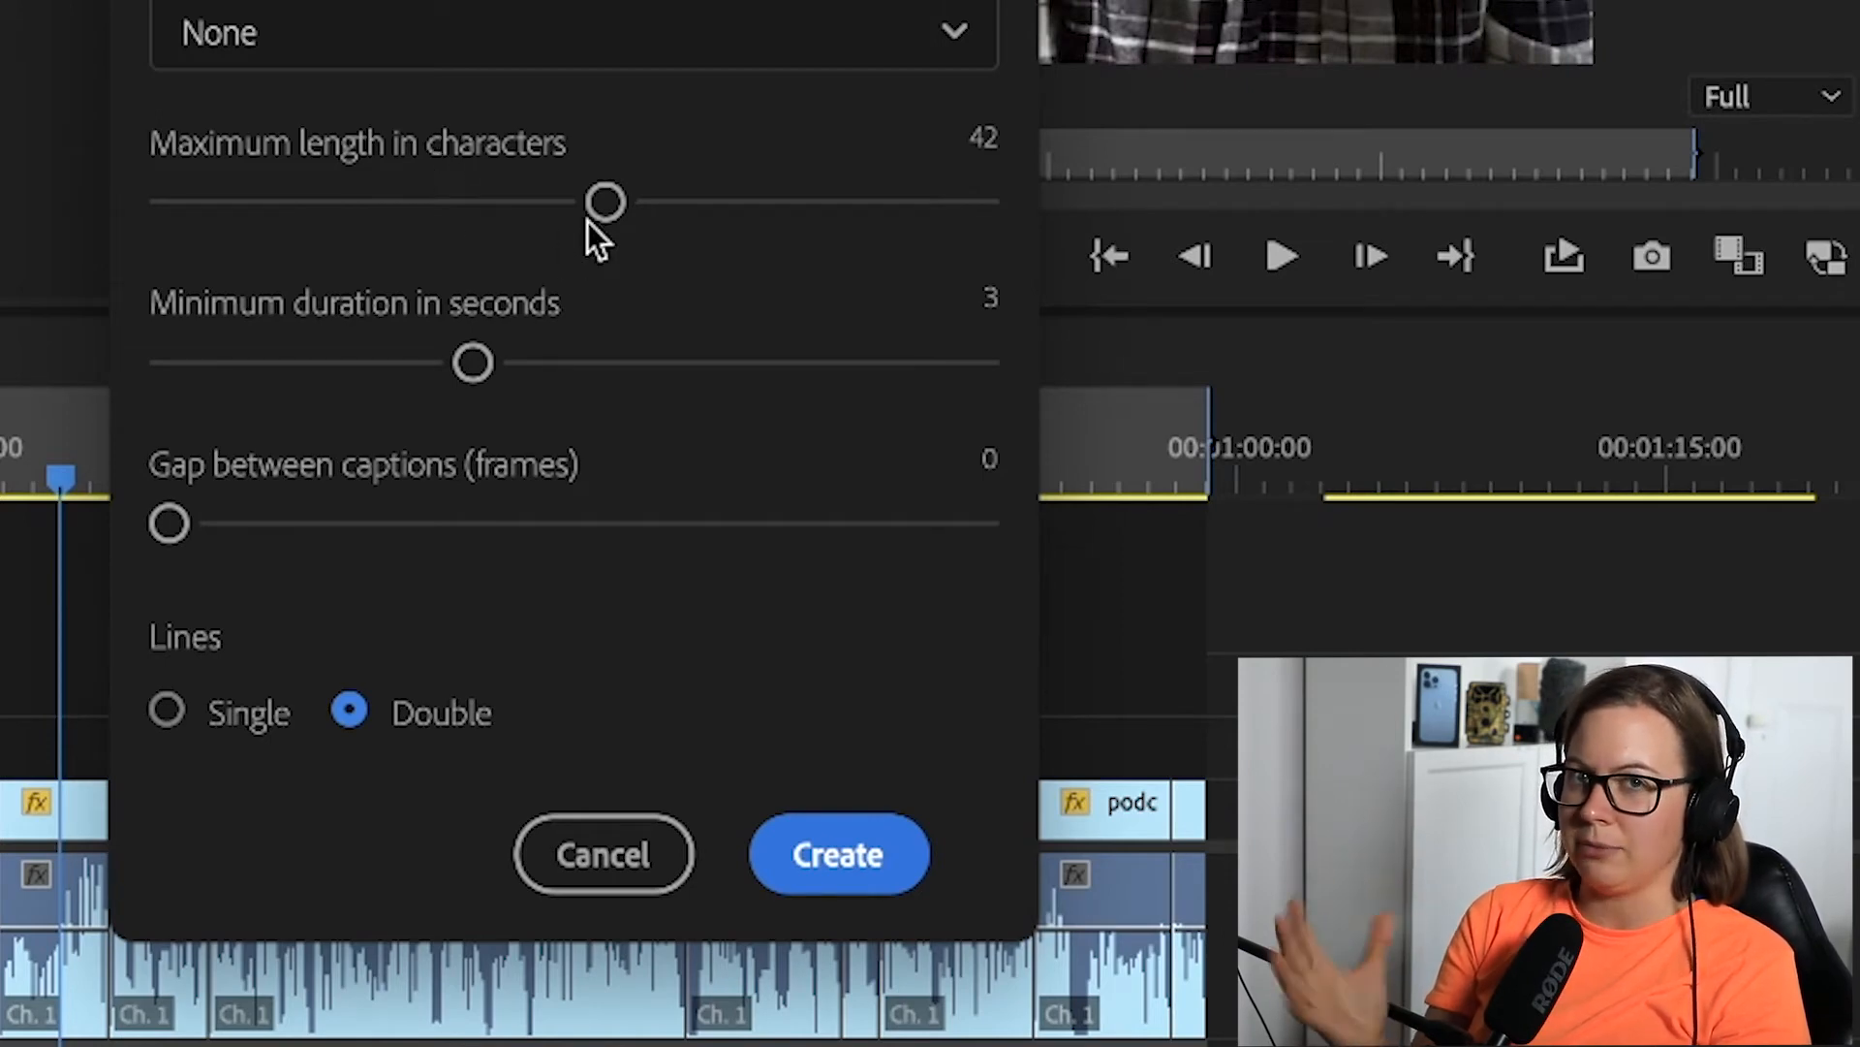
drag(588, 221, 216, 249)
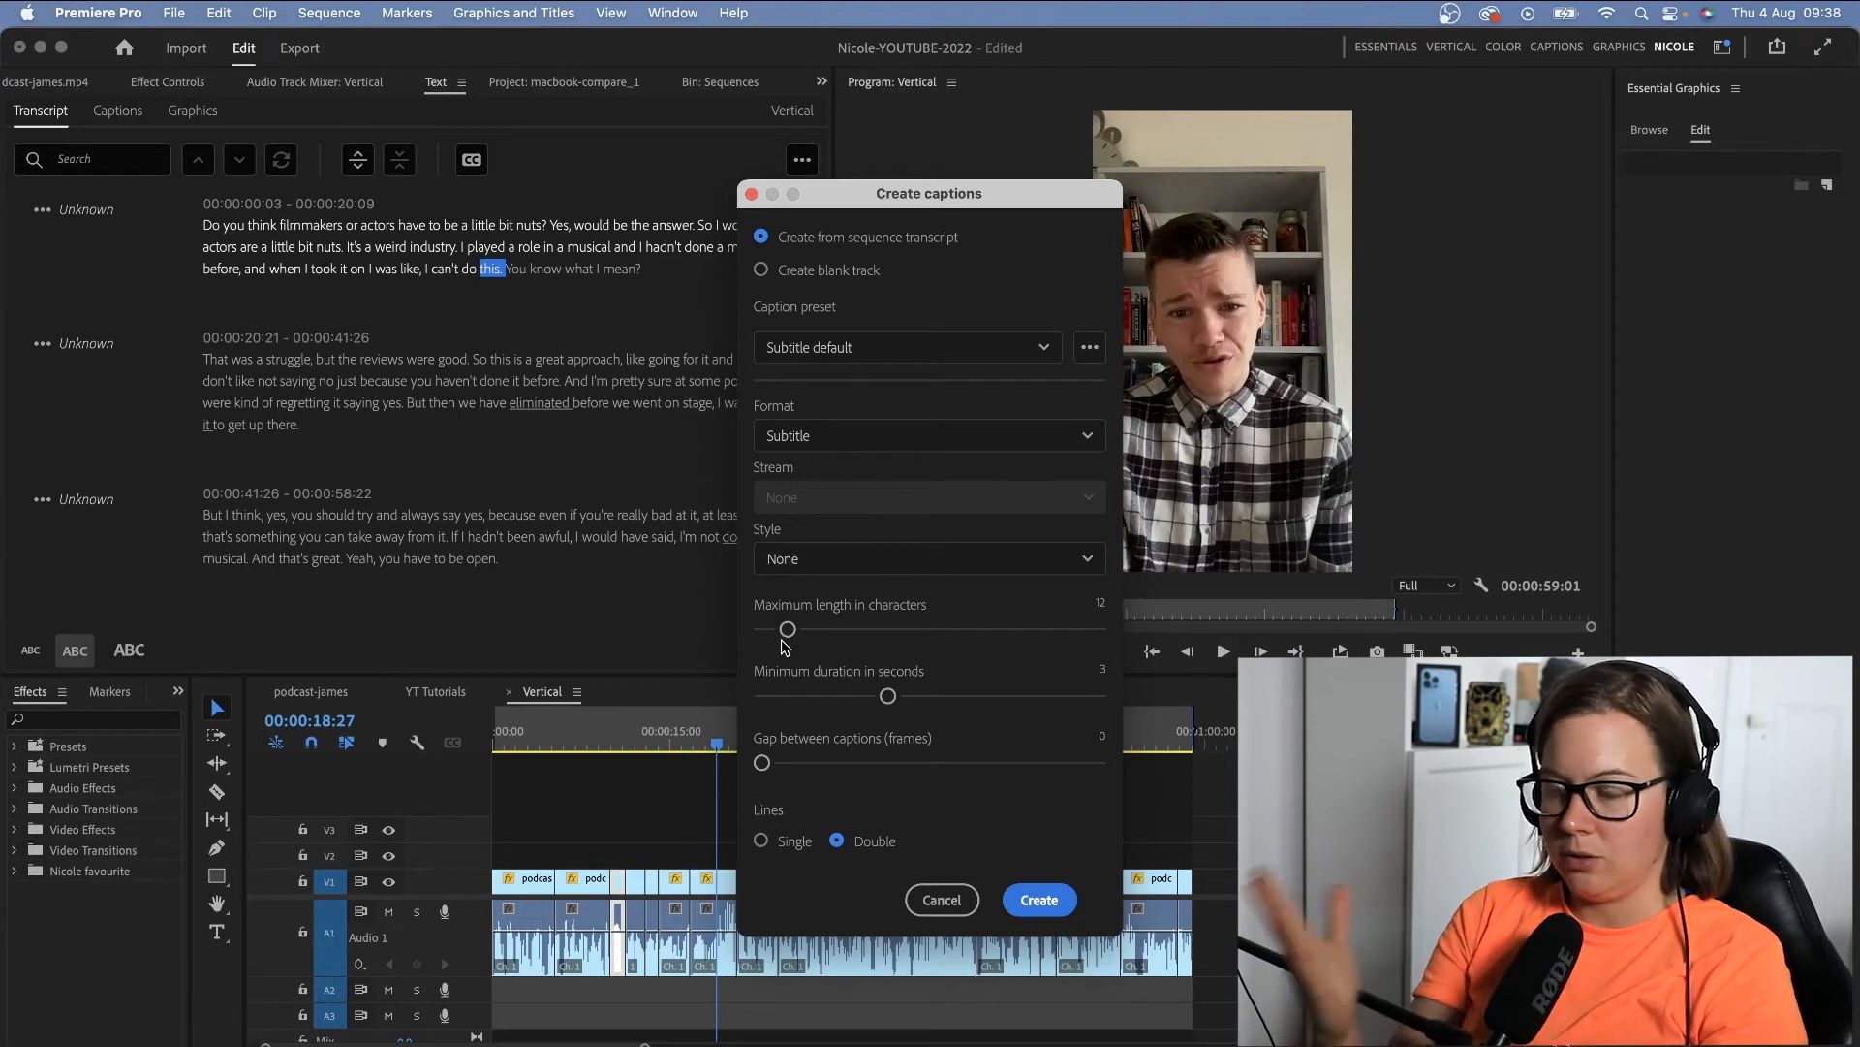
click(781, 845)
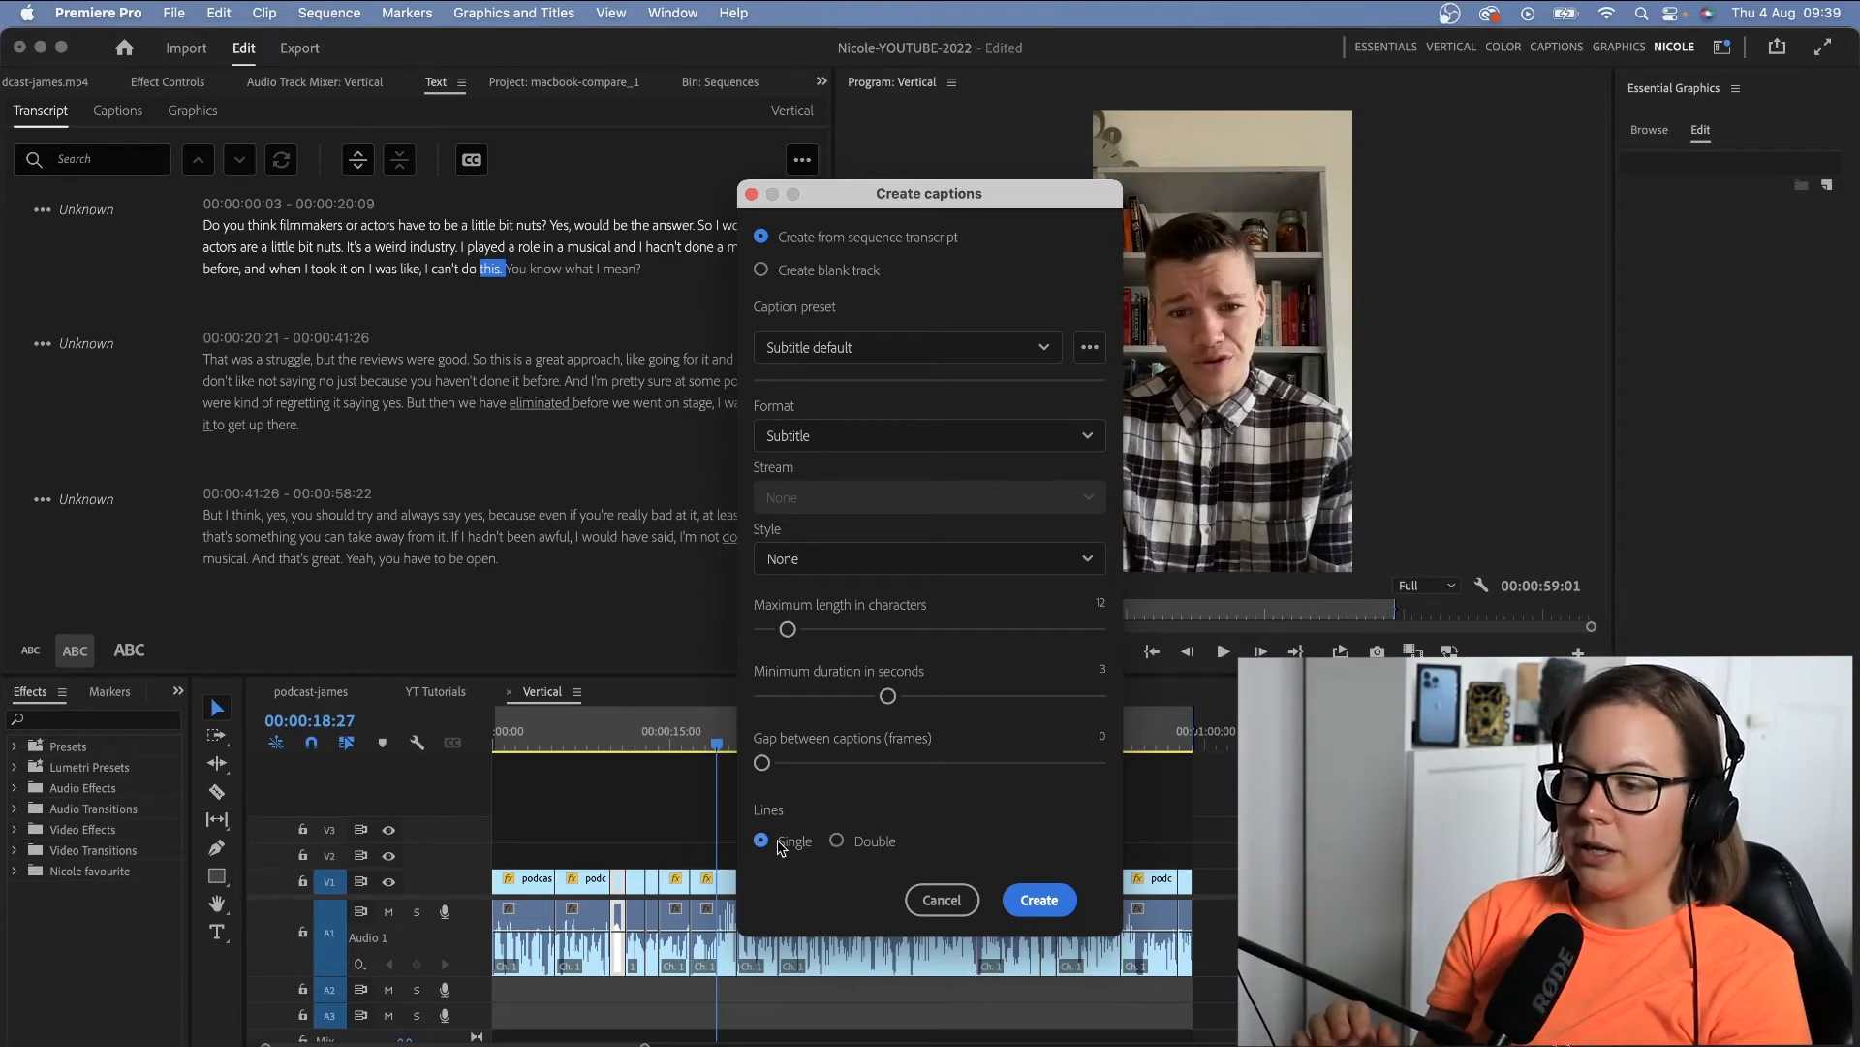
click(1039, 900)
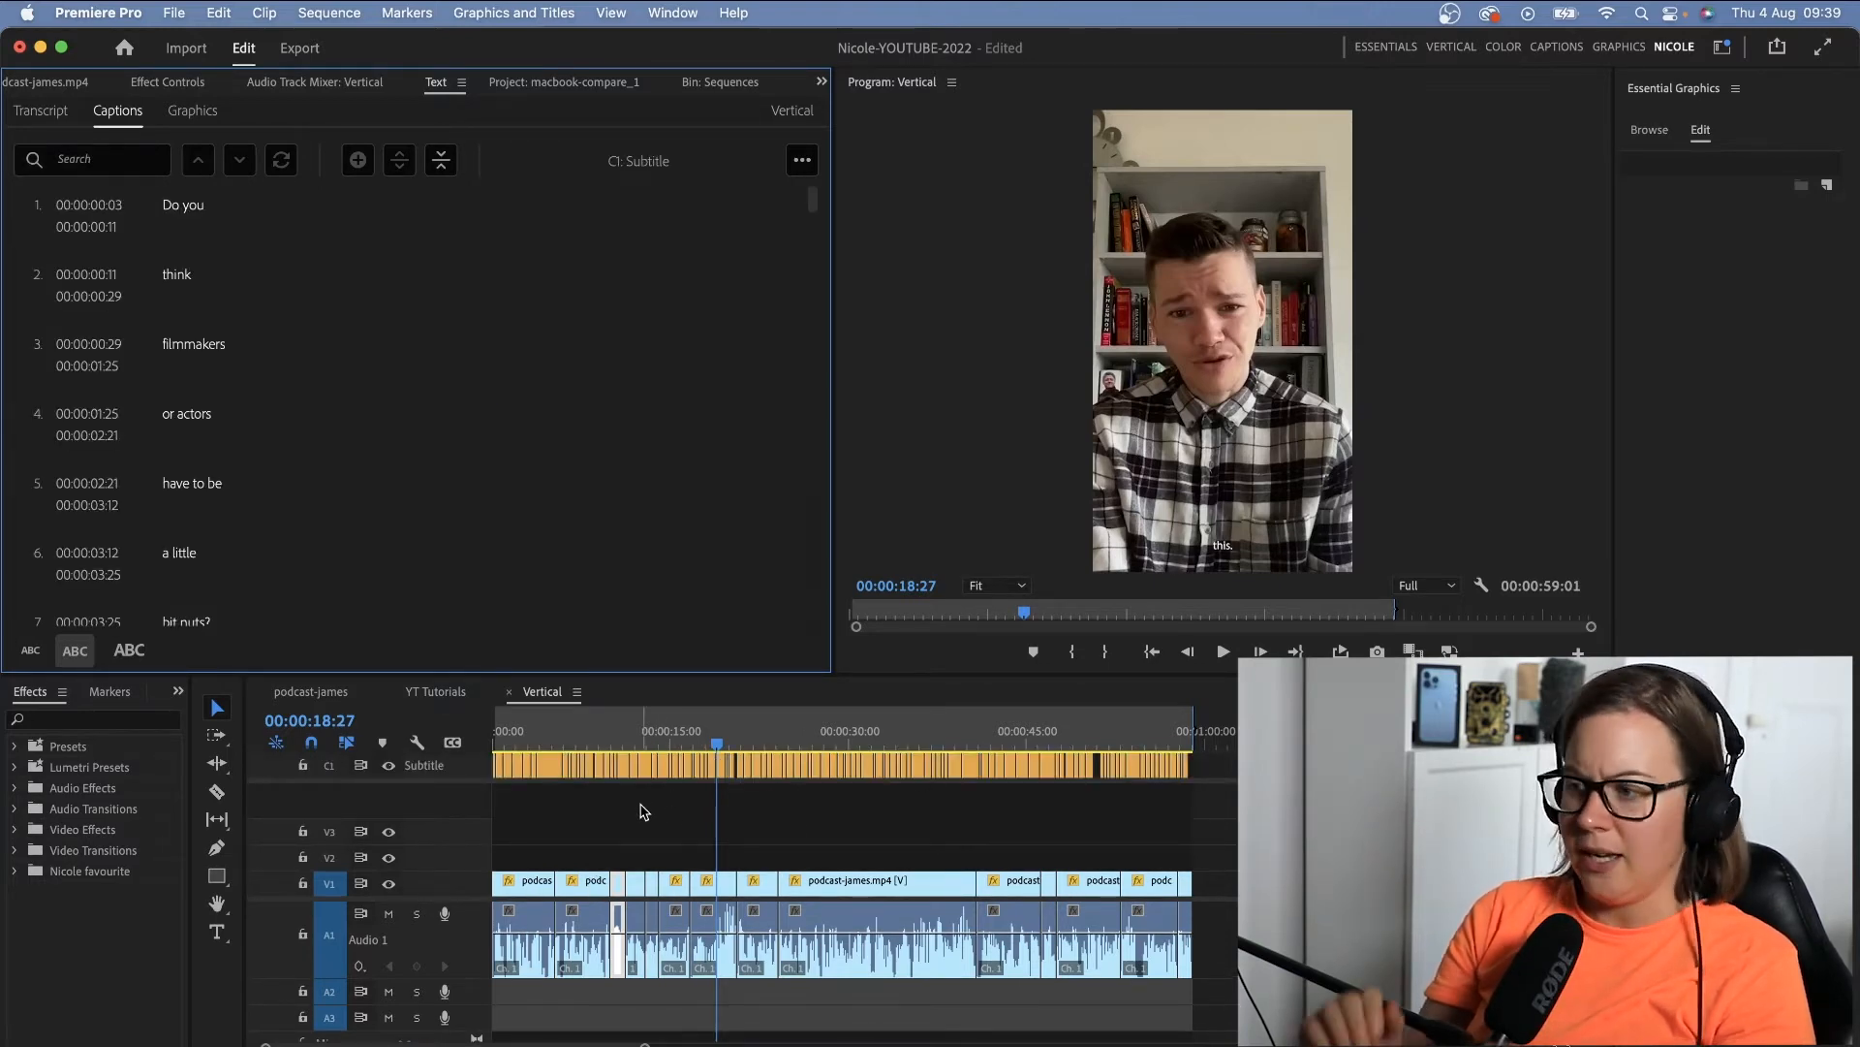
Play the sequence from the start and step between edits to review the captions on the video.
drag(616, 735, 282, 728)
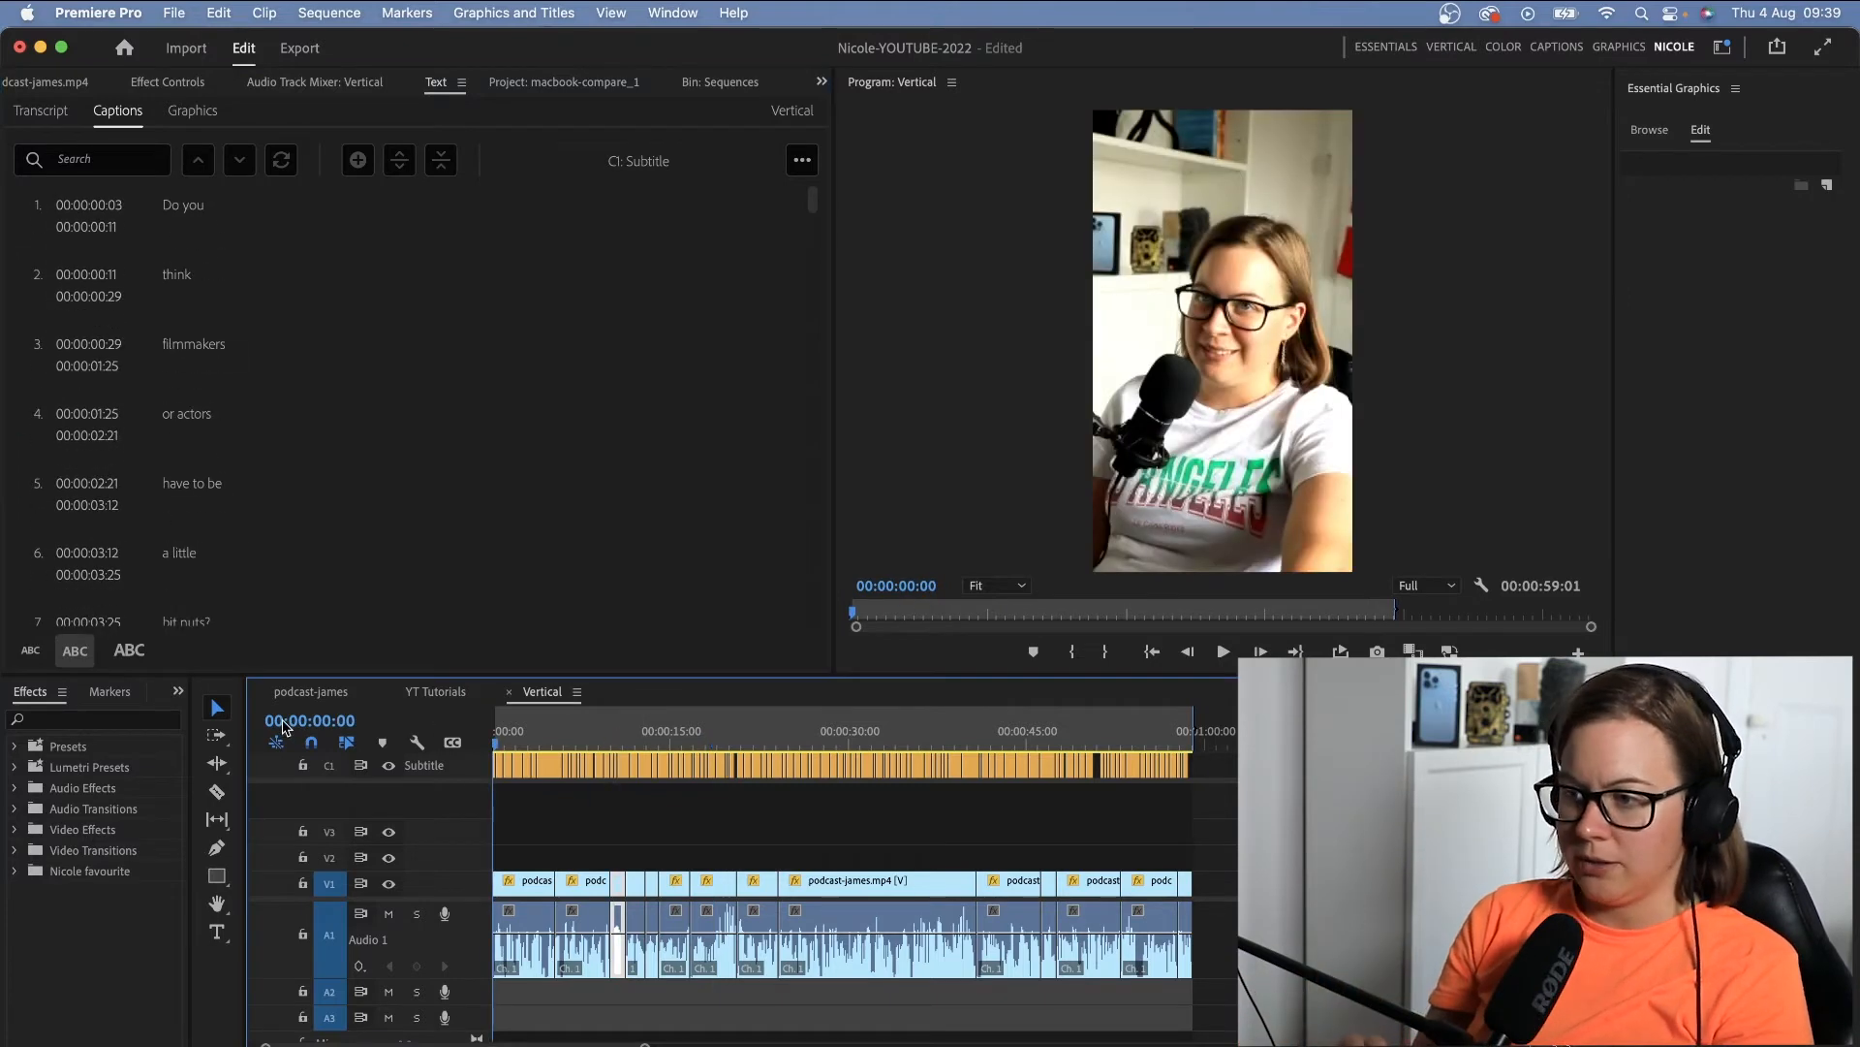
key(space)
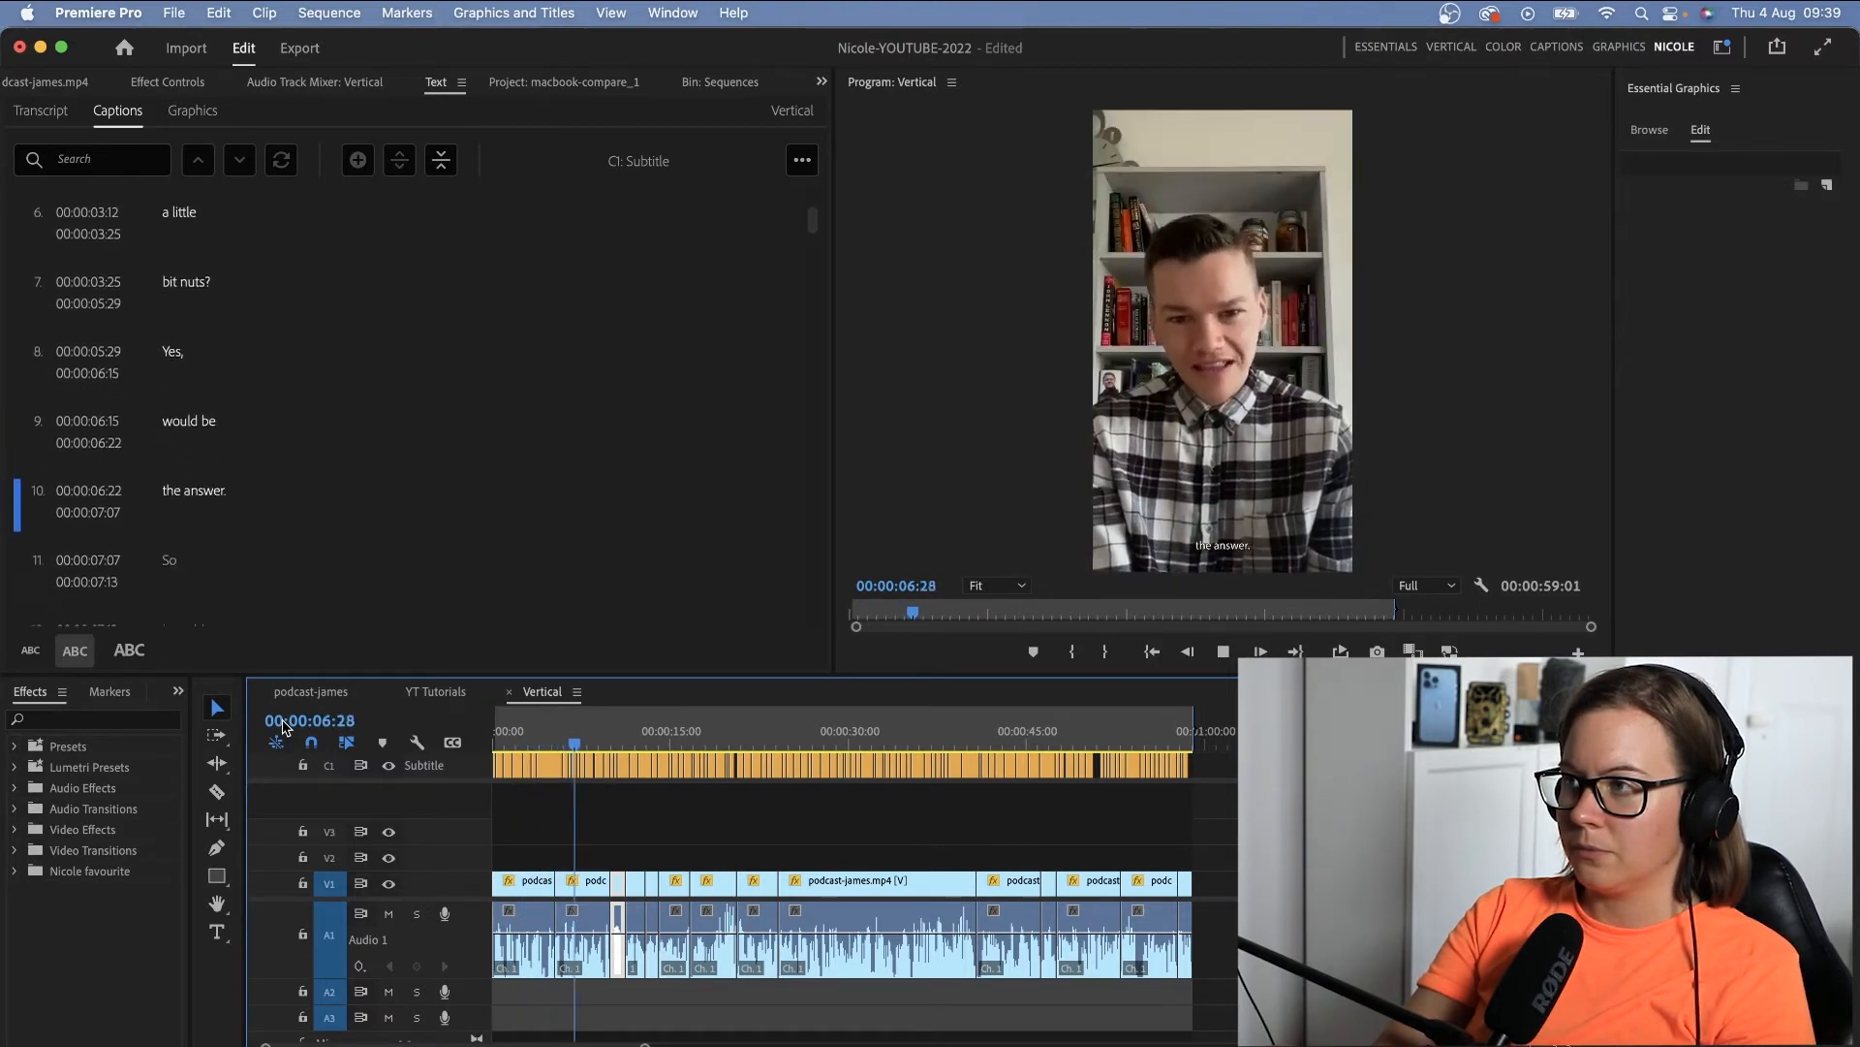
key(space)
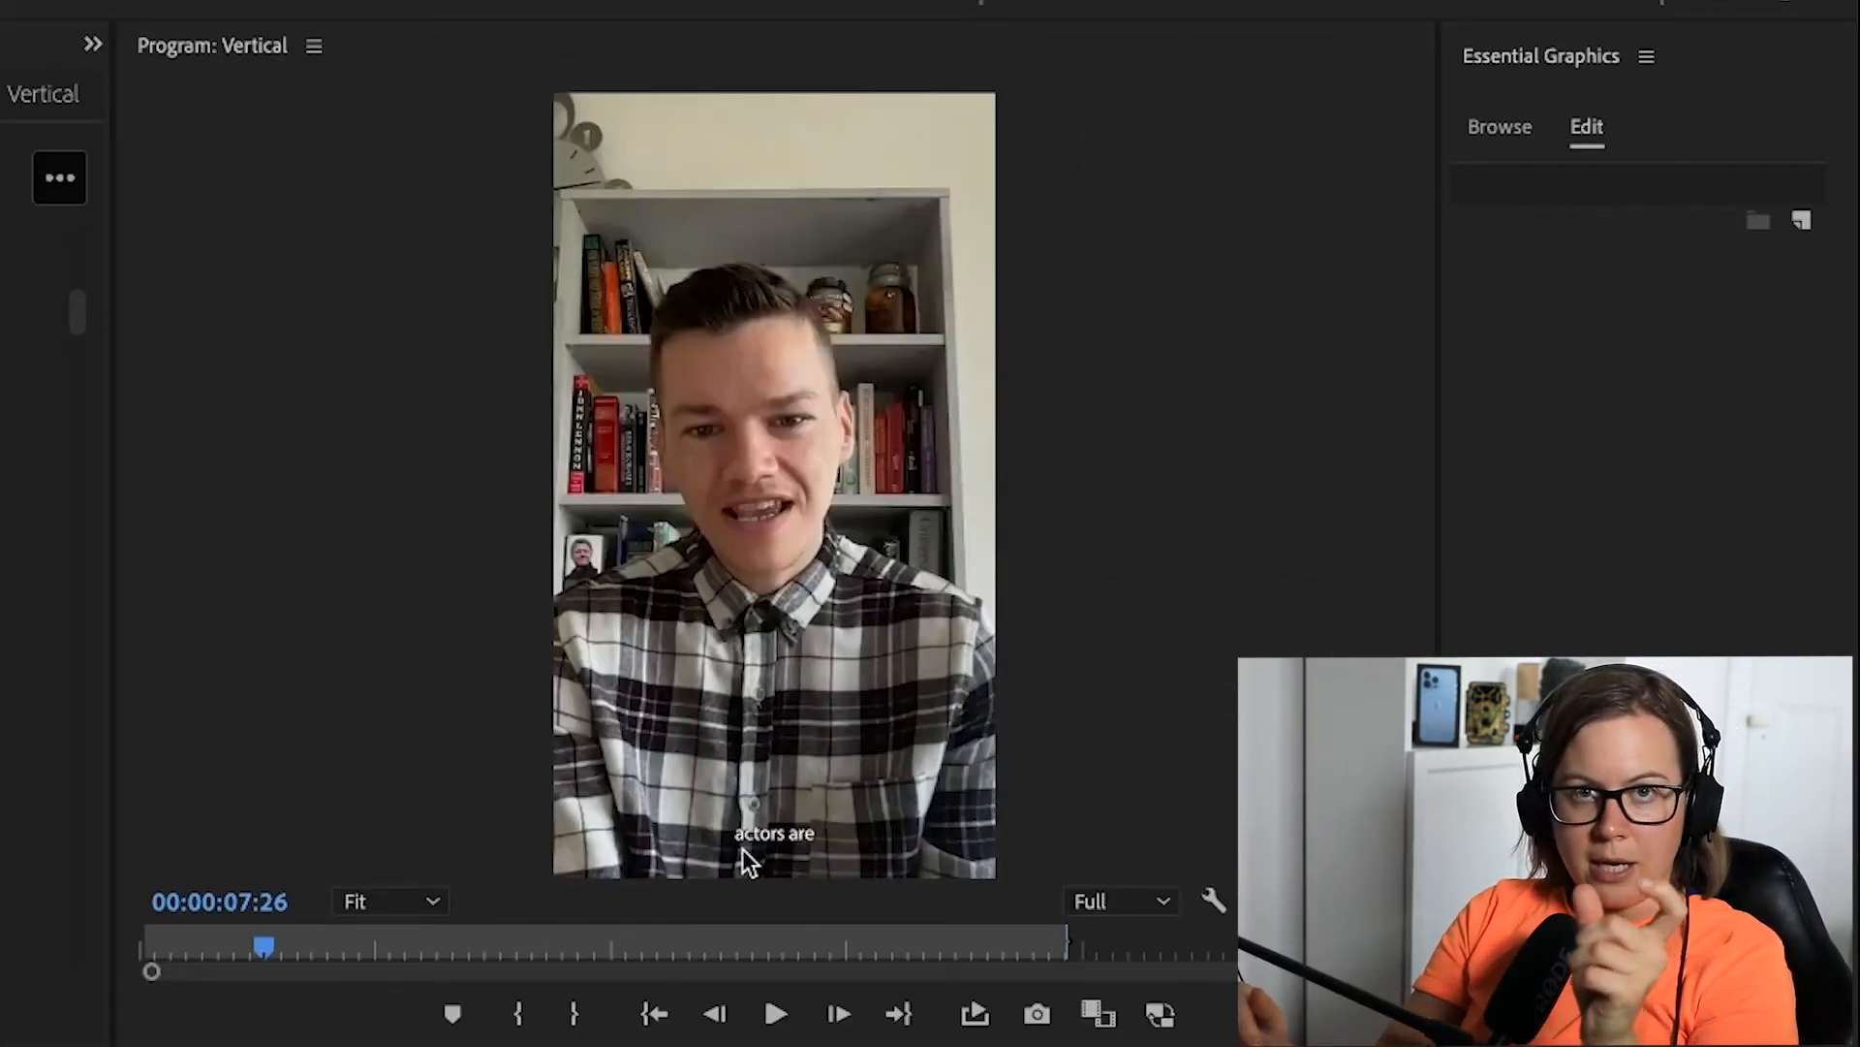
key(Up)
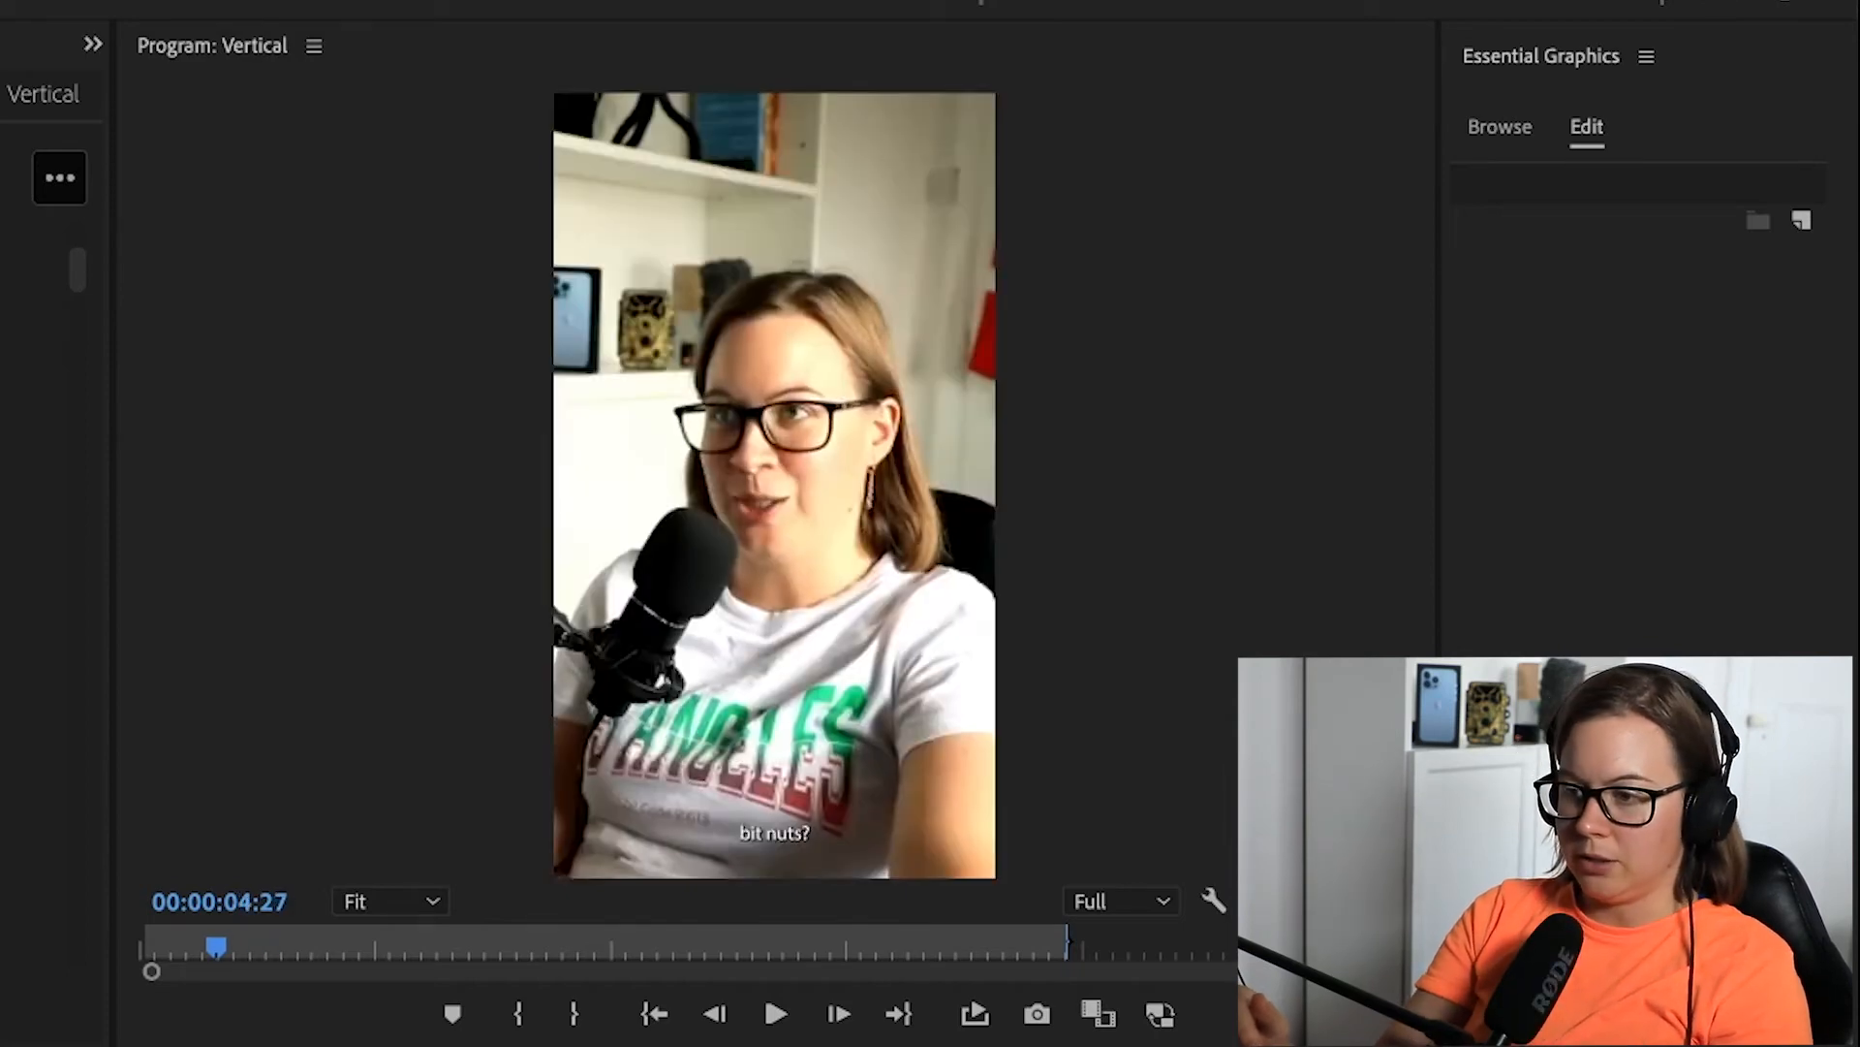
key(Down)
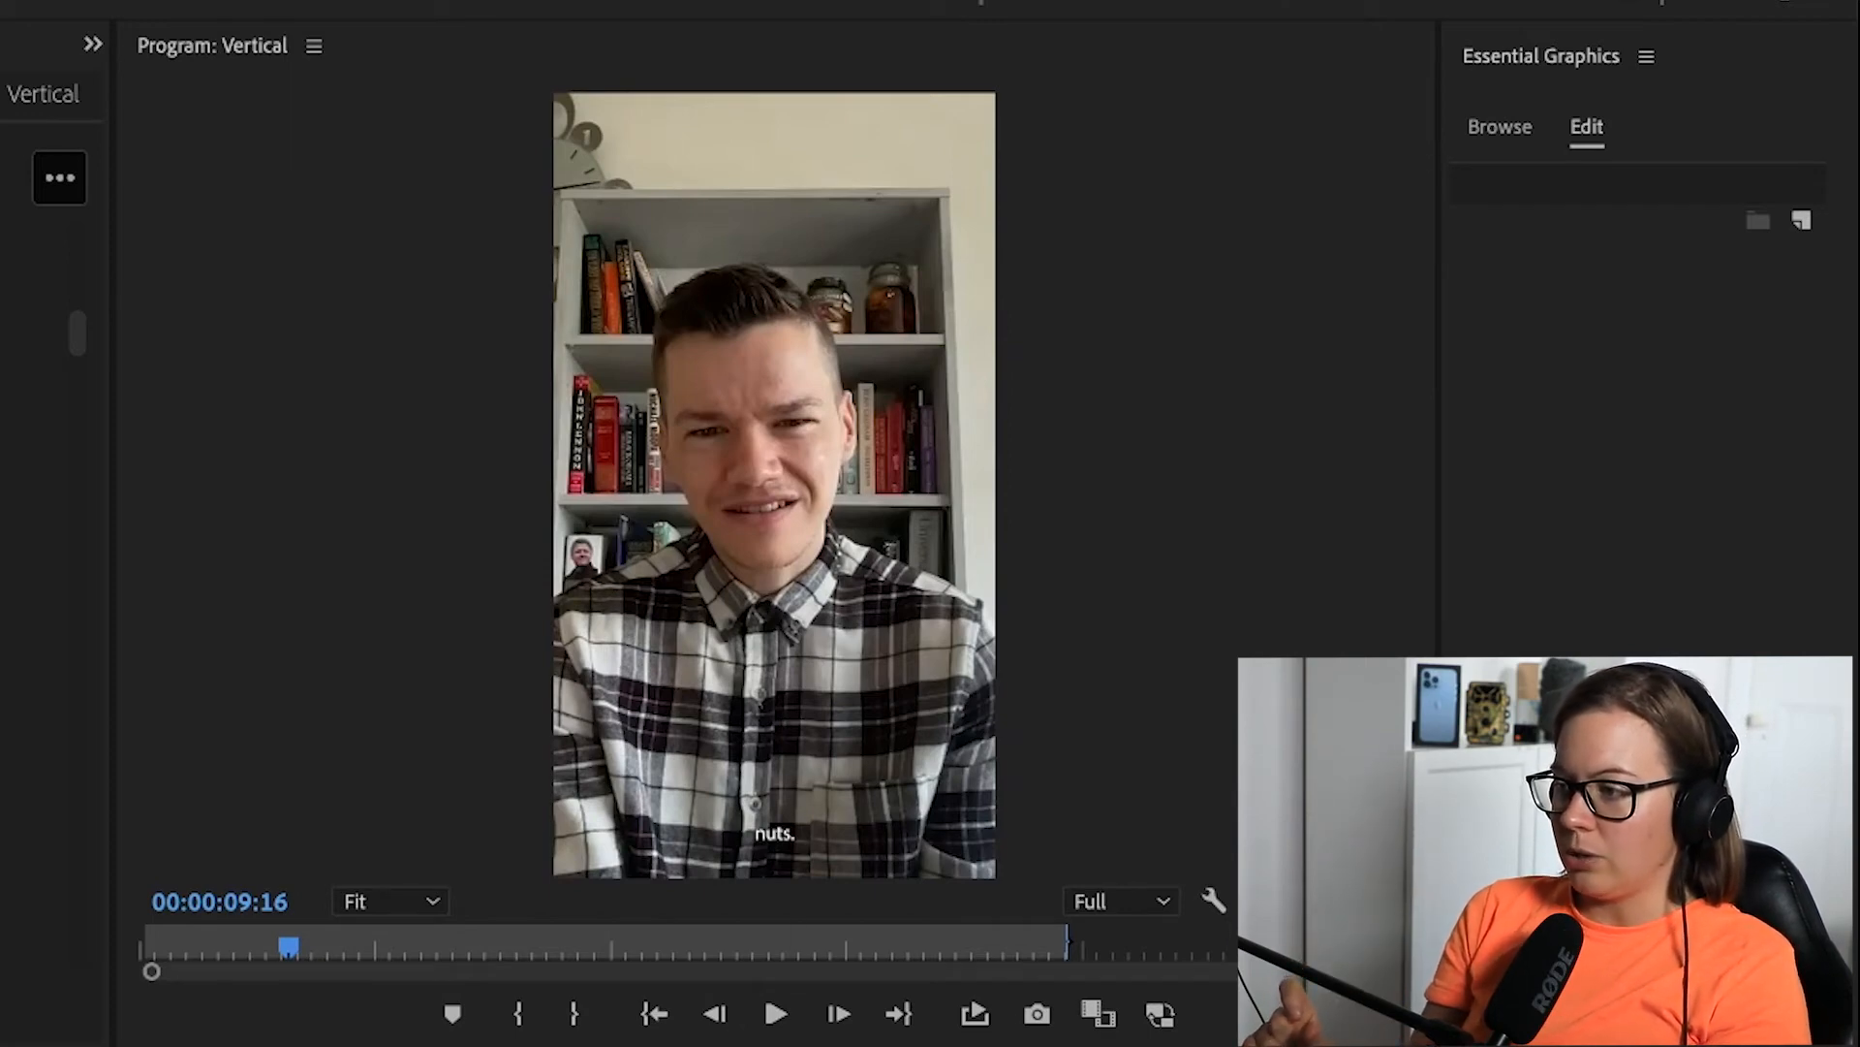
Select all captions on the subtitle track, set their text size to 211 and their vertical position to -242.
key(ctrl+a)
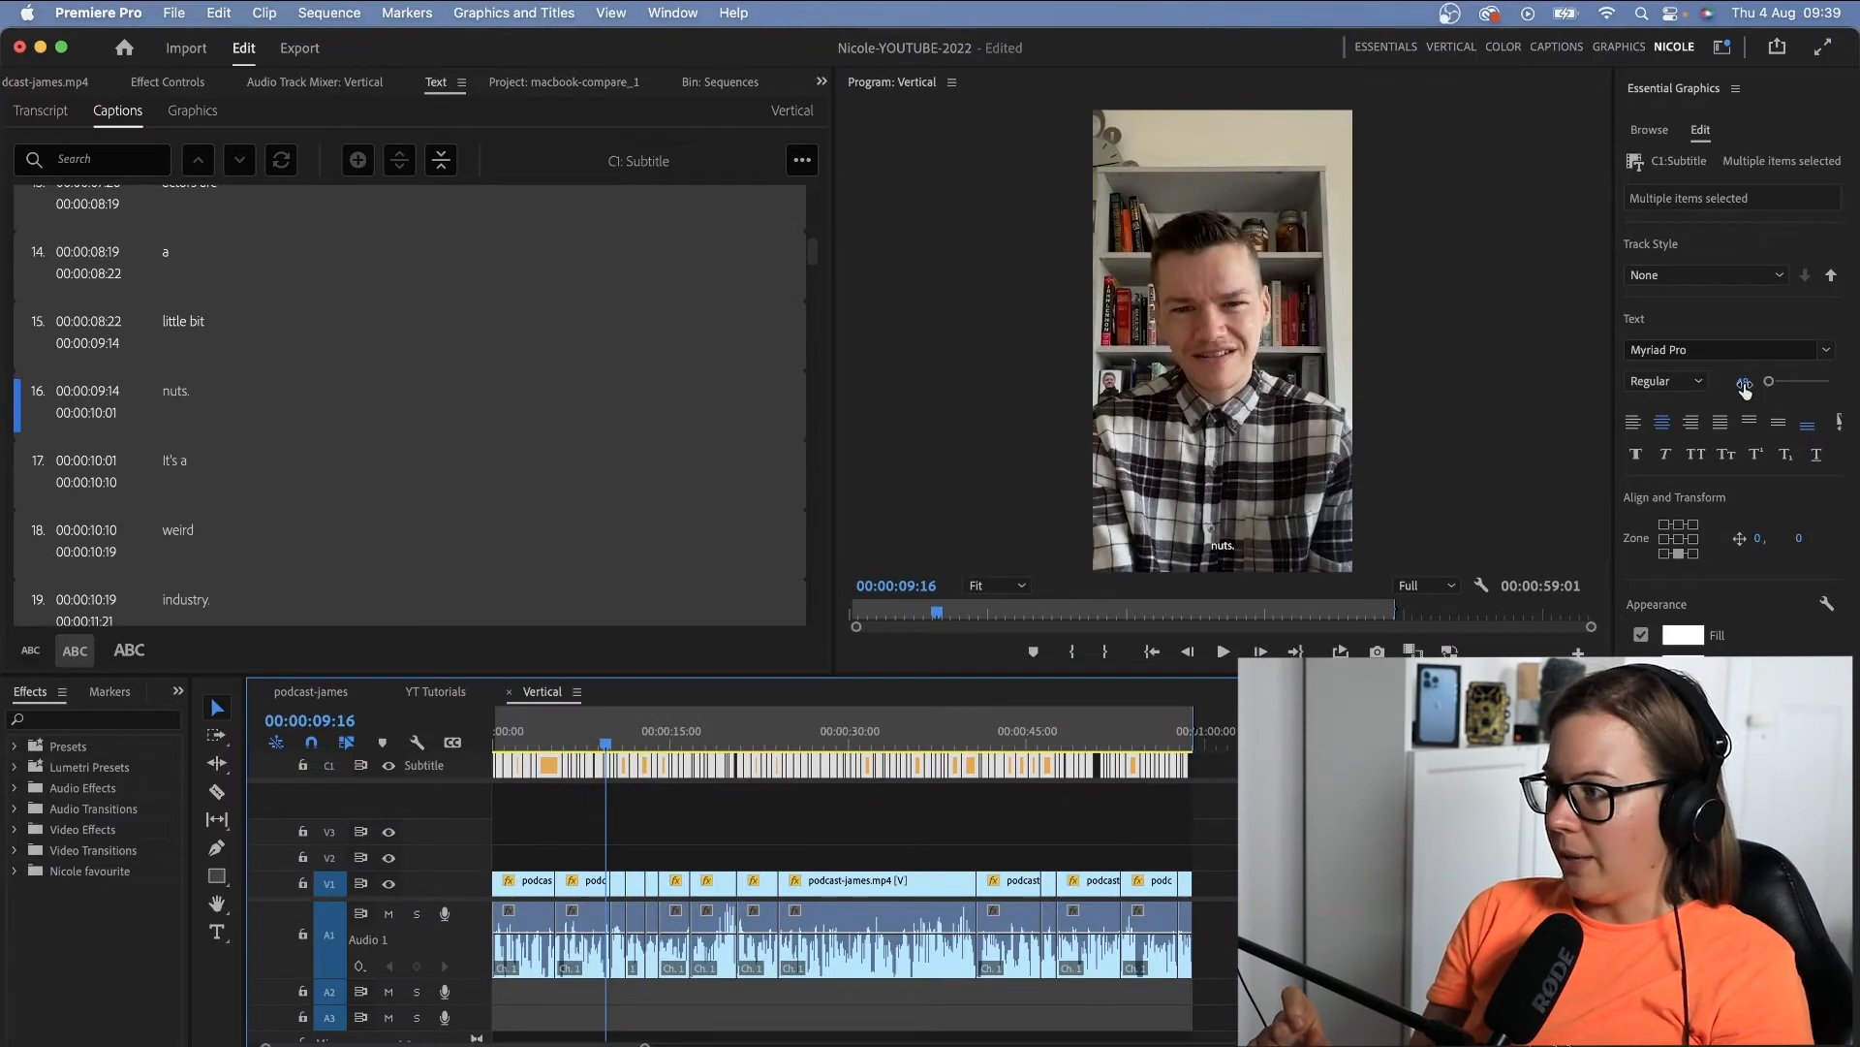
click(1744, 386)
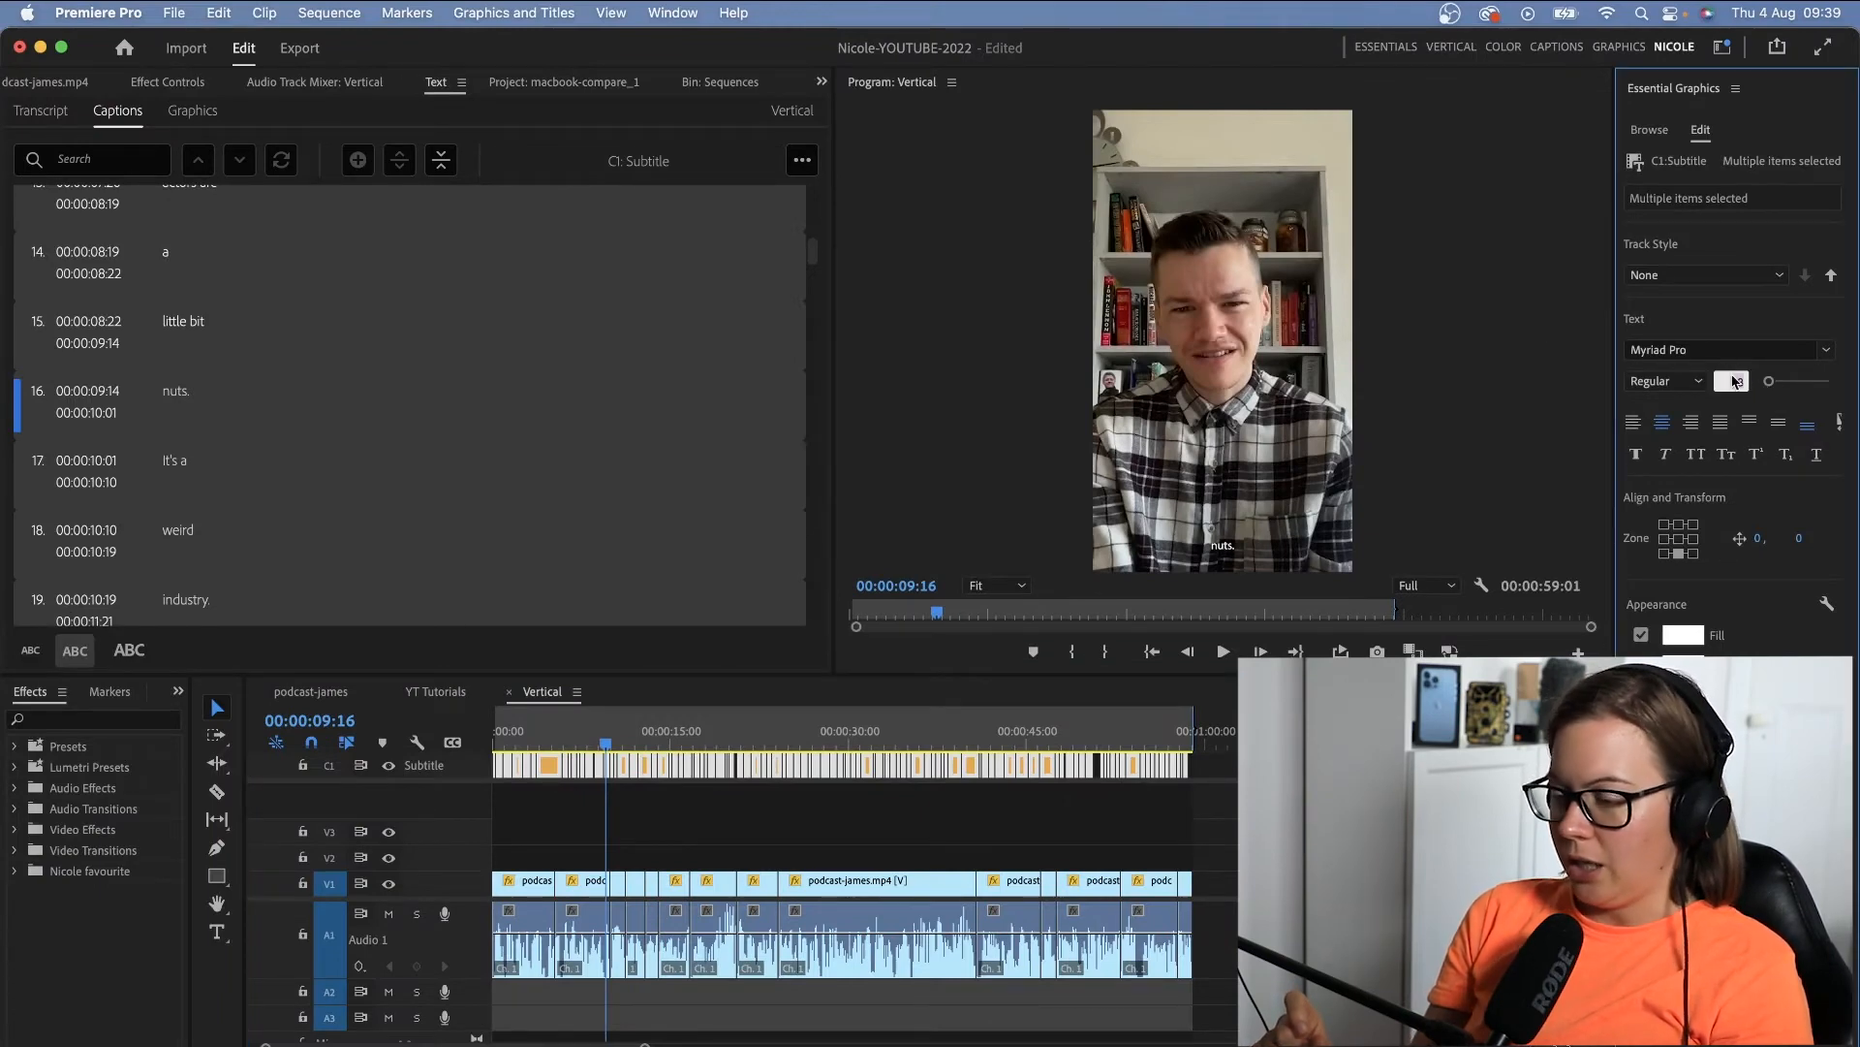
key(Return)
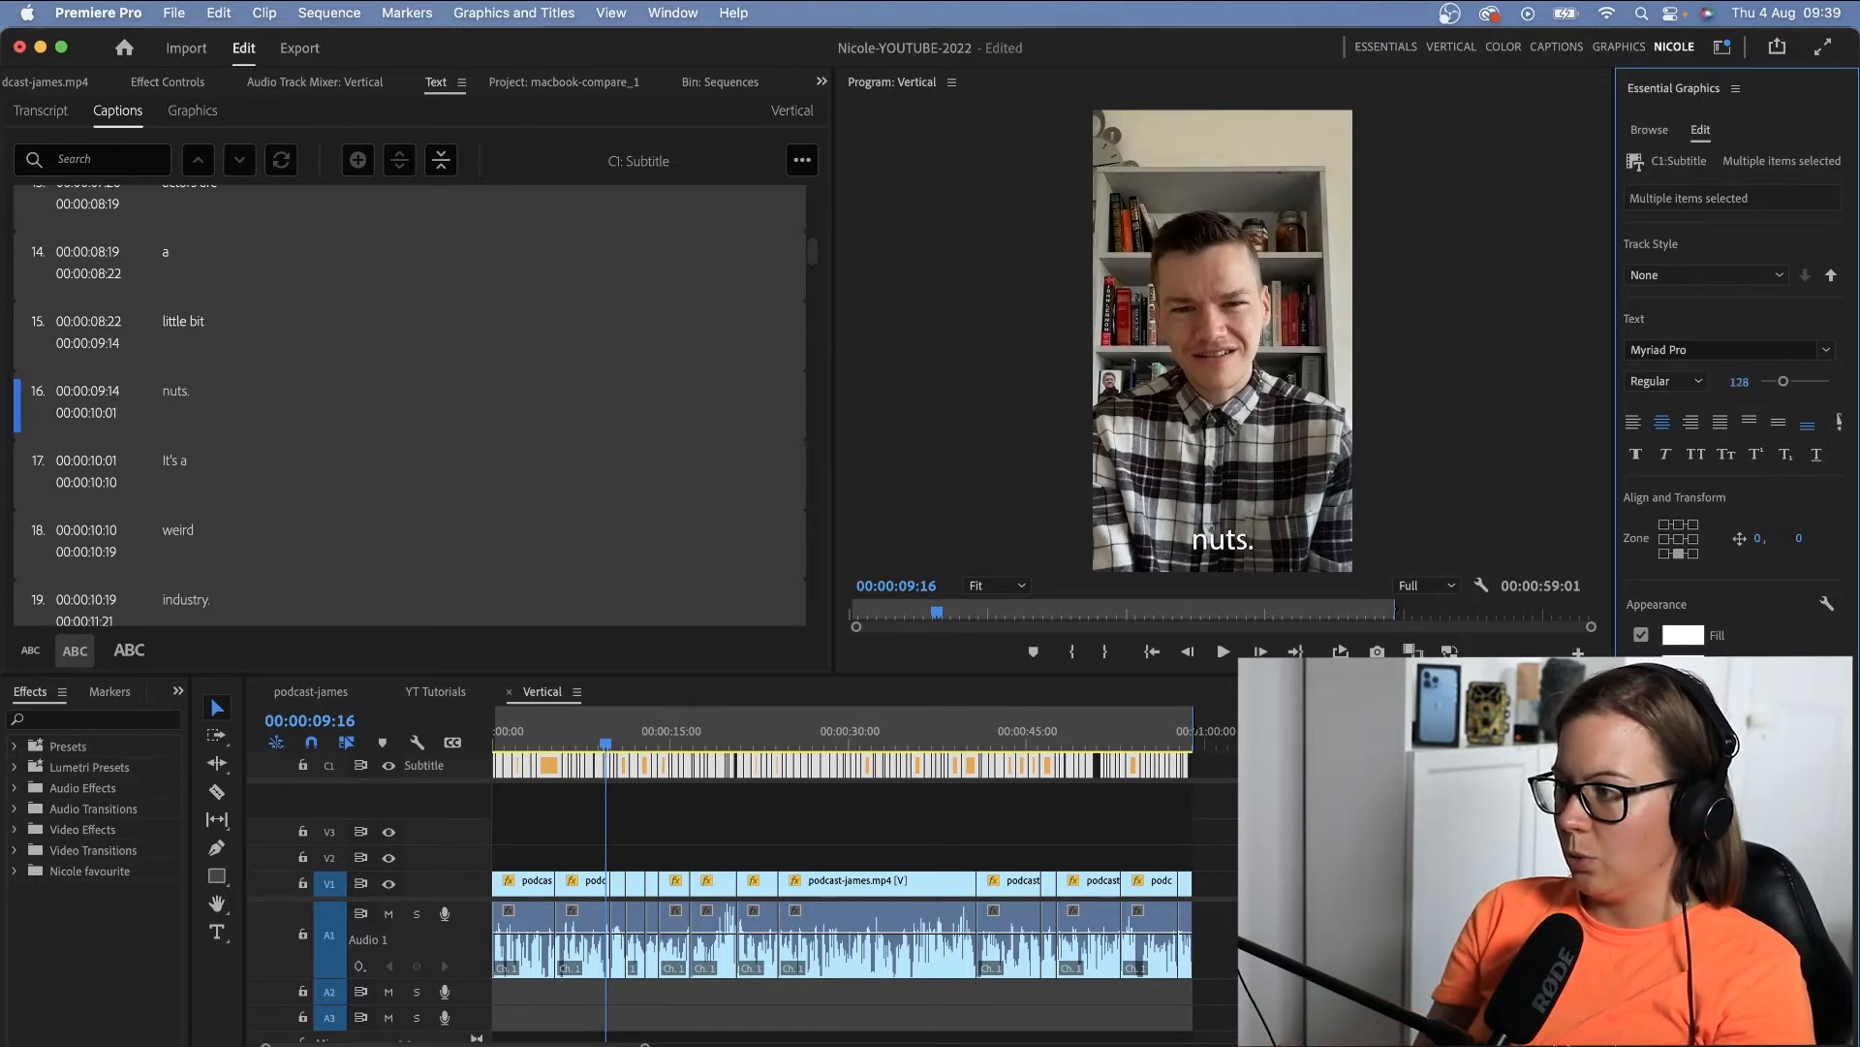
drag(1794, 382, 1799, 382)
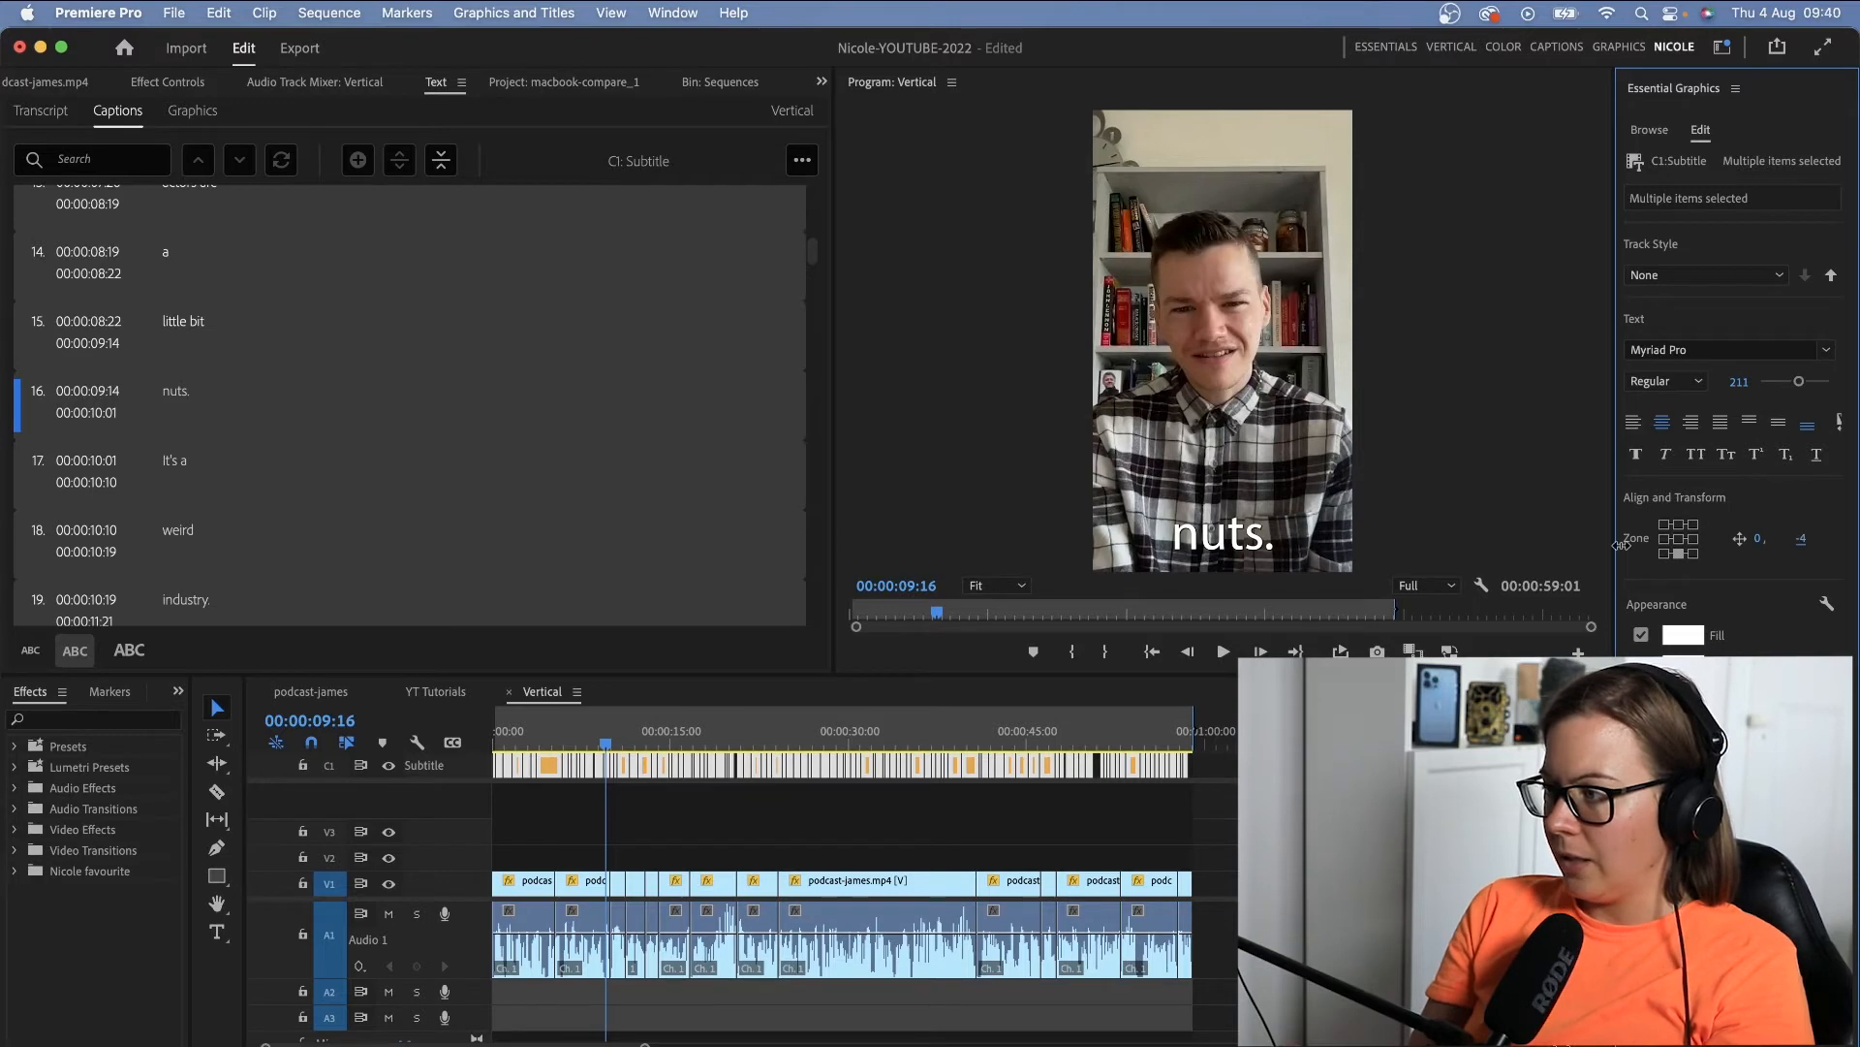
drag(1620, 546, 1557, 546)
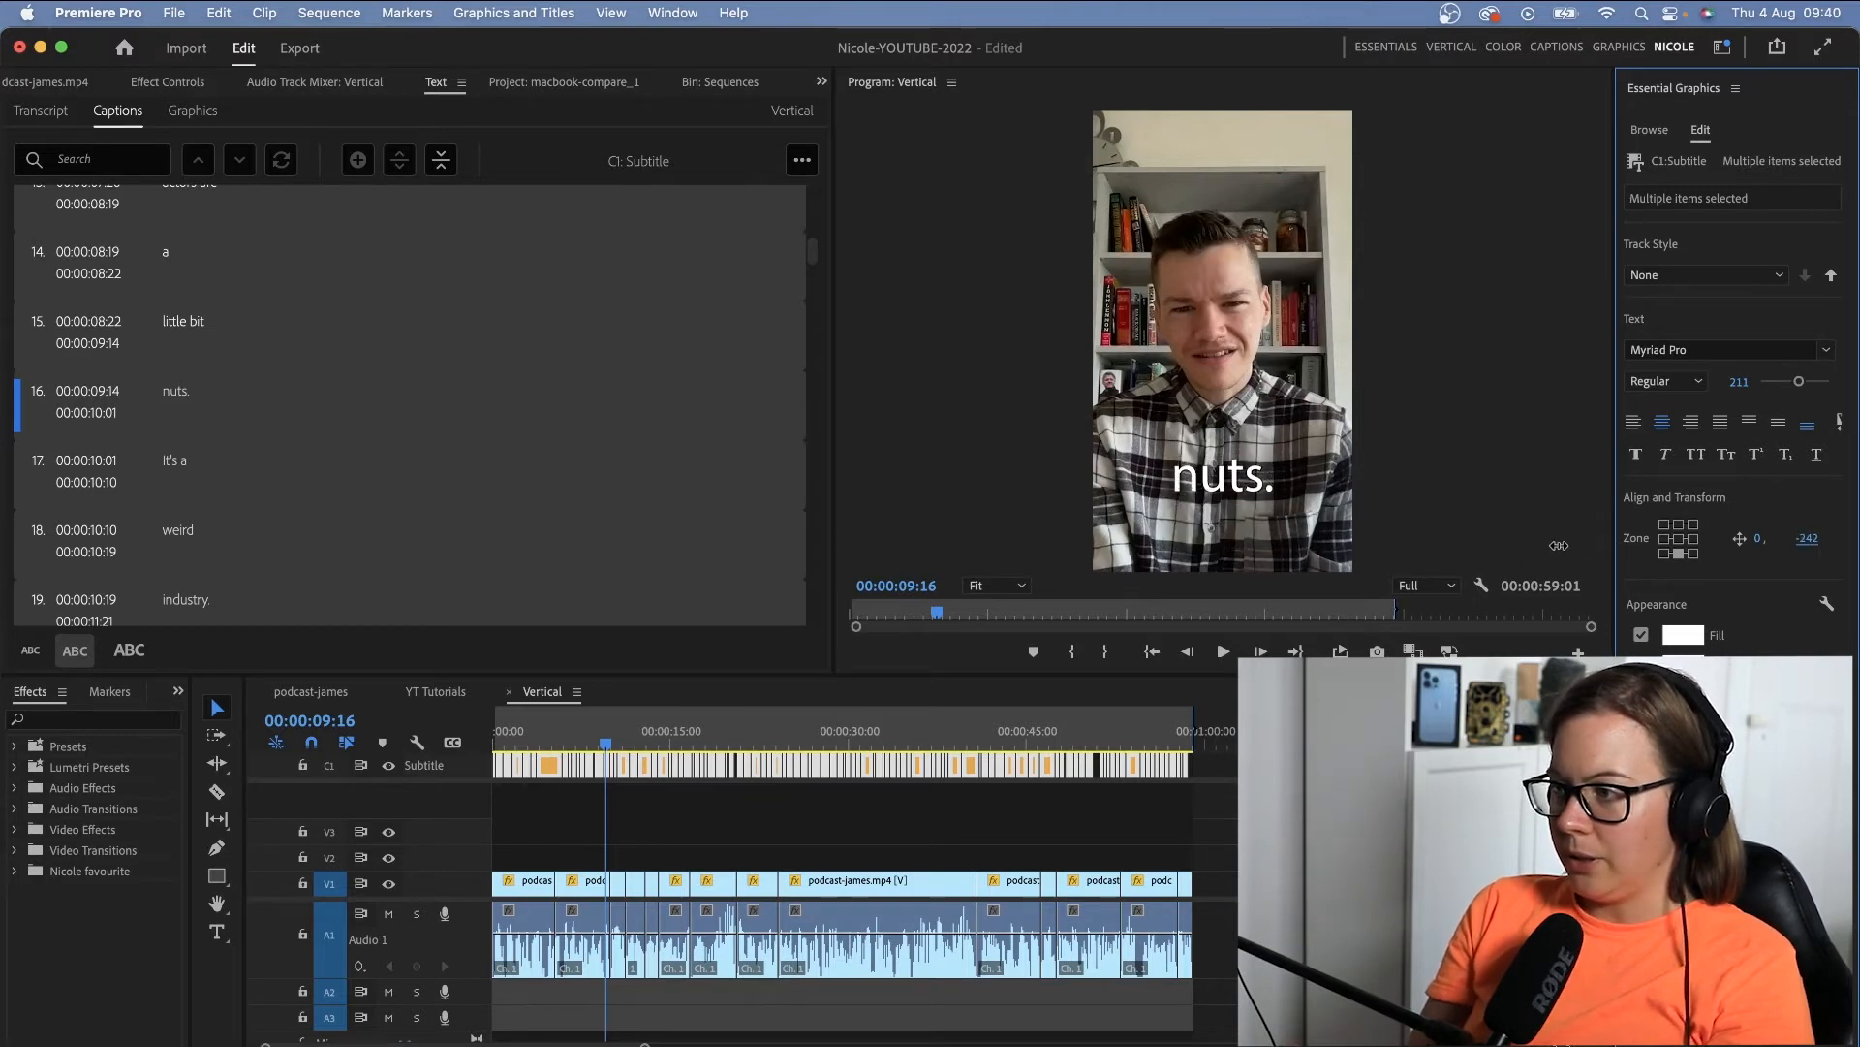
Scrub and play the sequence from the start to review how the enlarged captions fit the frame.
drag(610, 749, 857, 733)
key(Home)
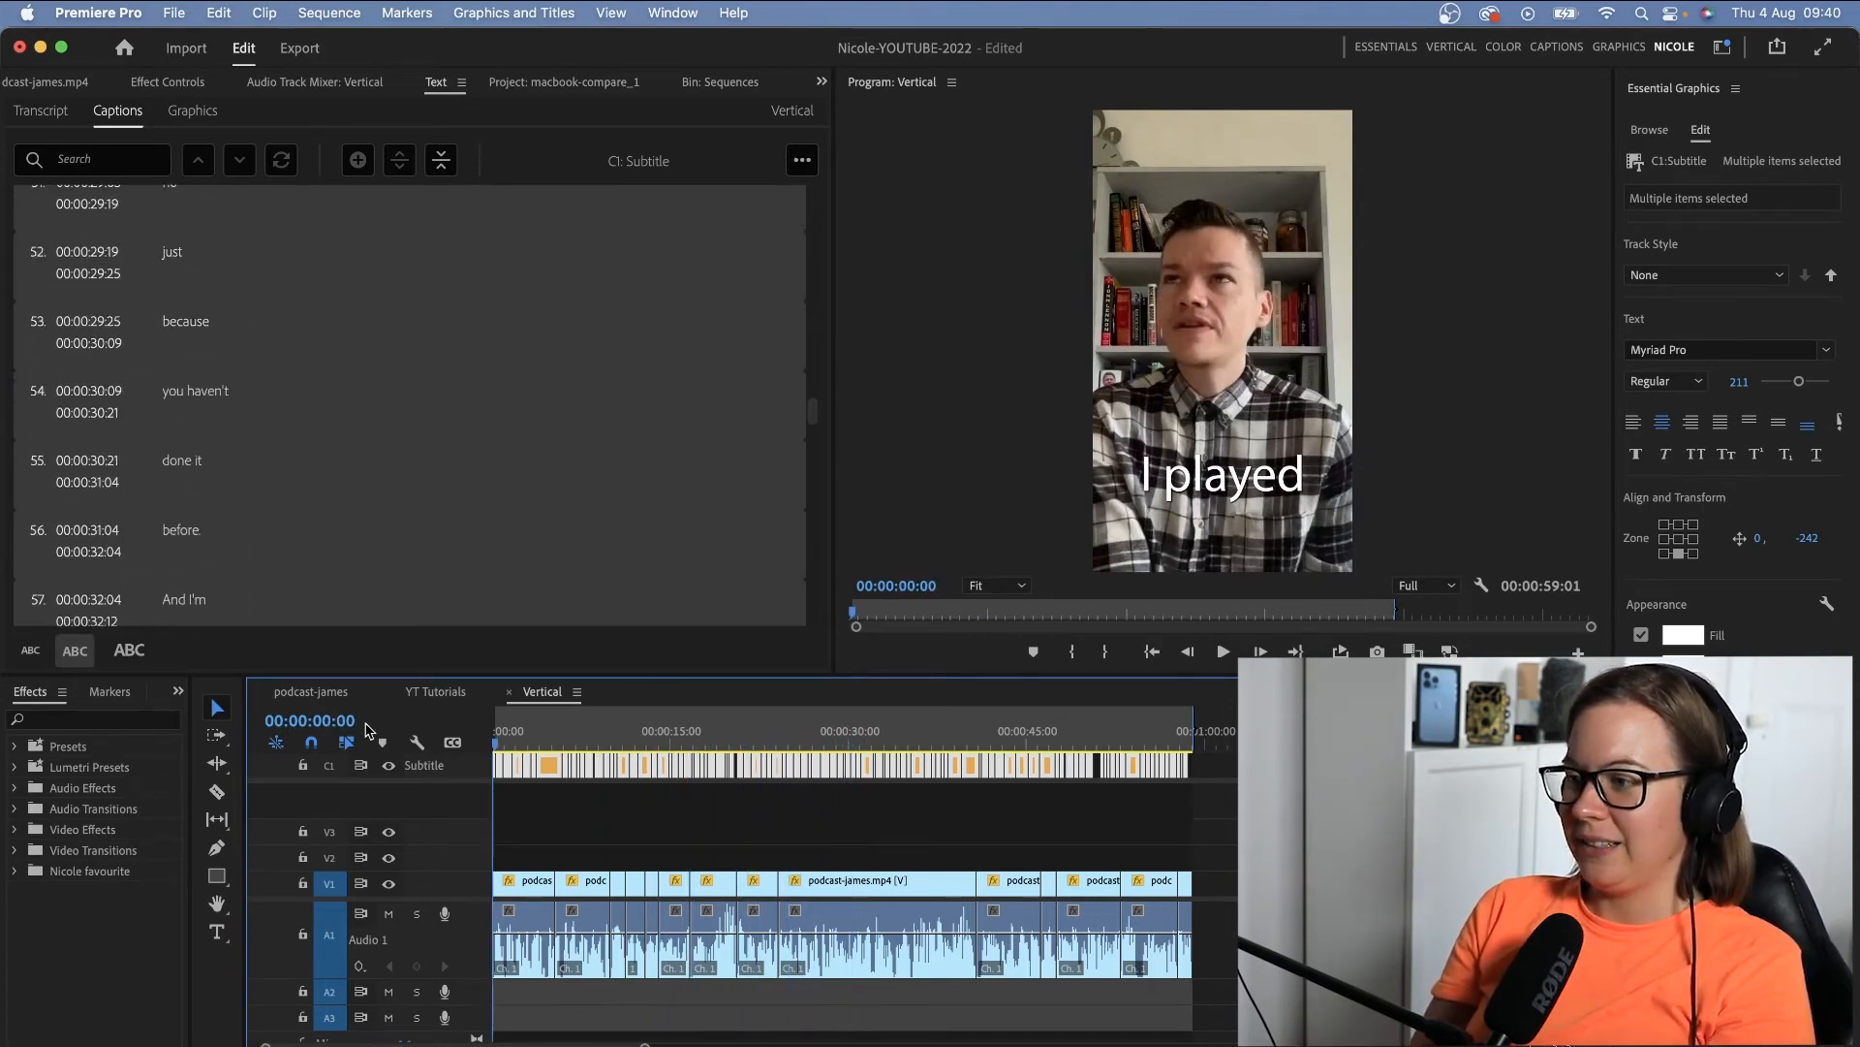
key(space)
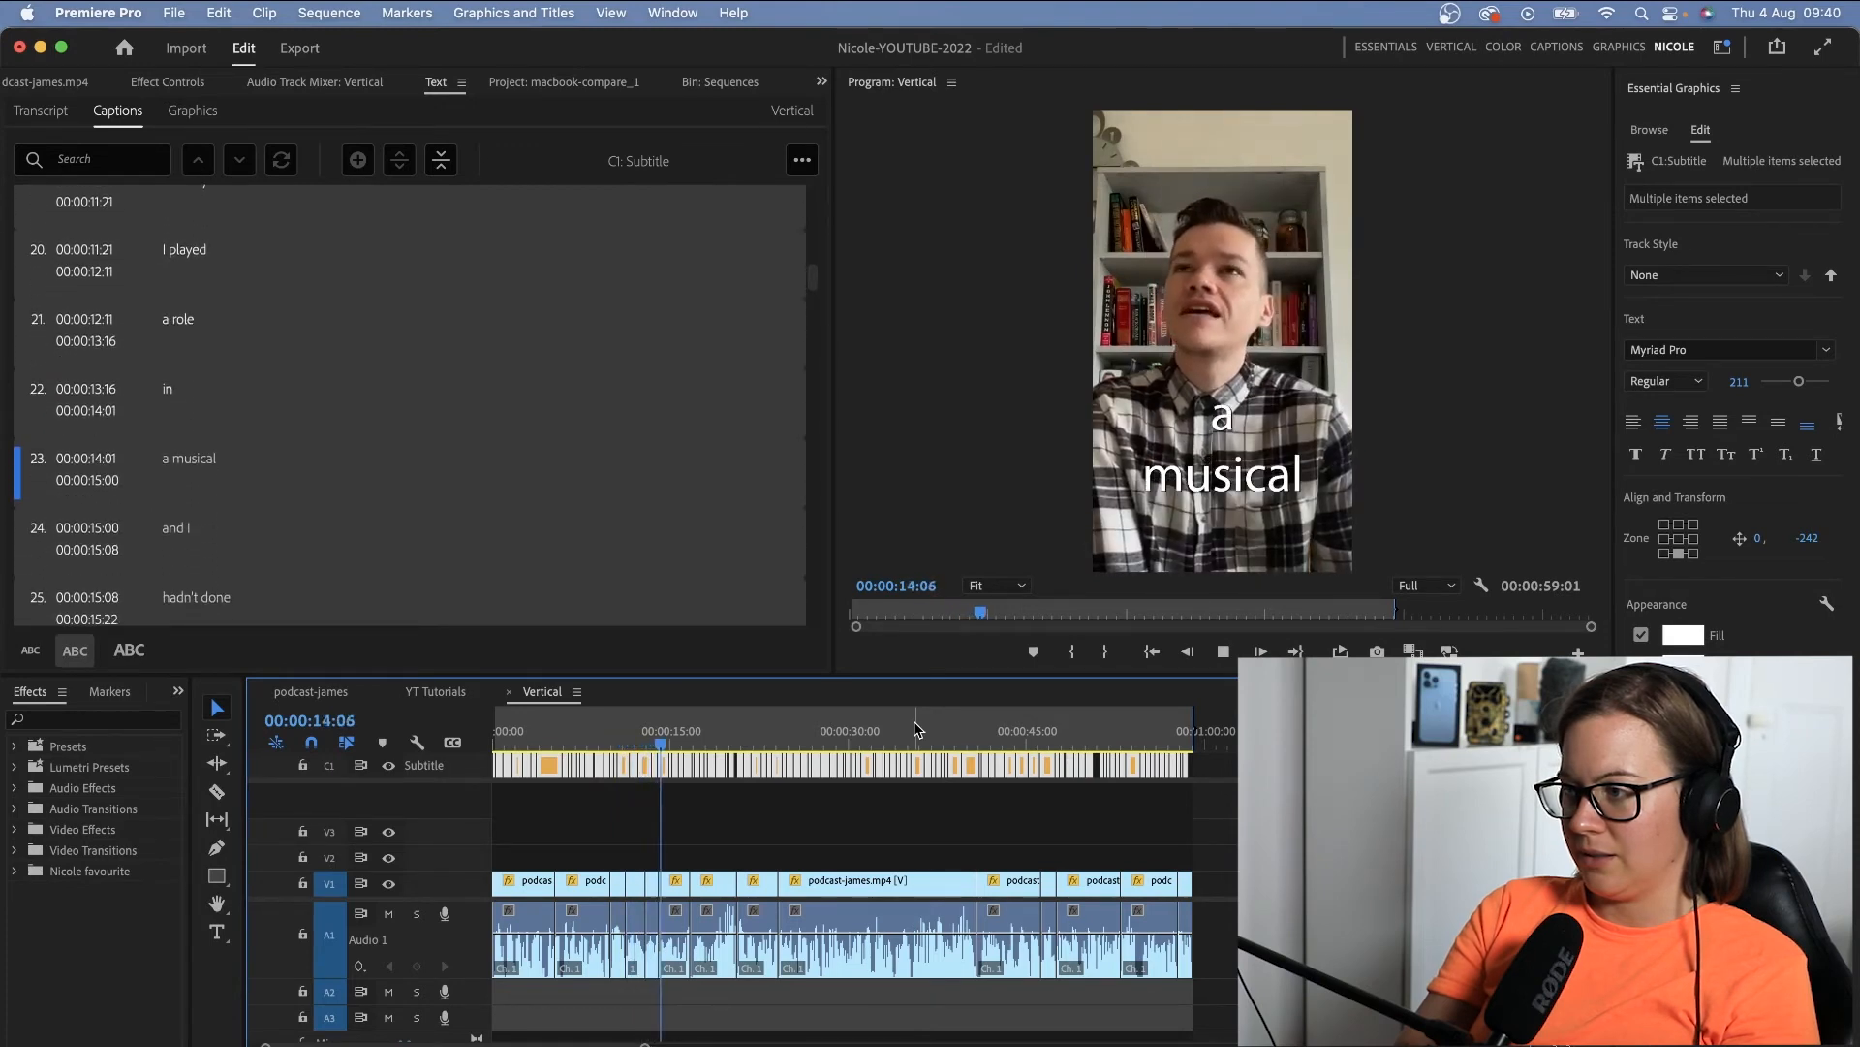
key(space)
click(611, 740)
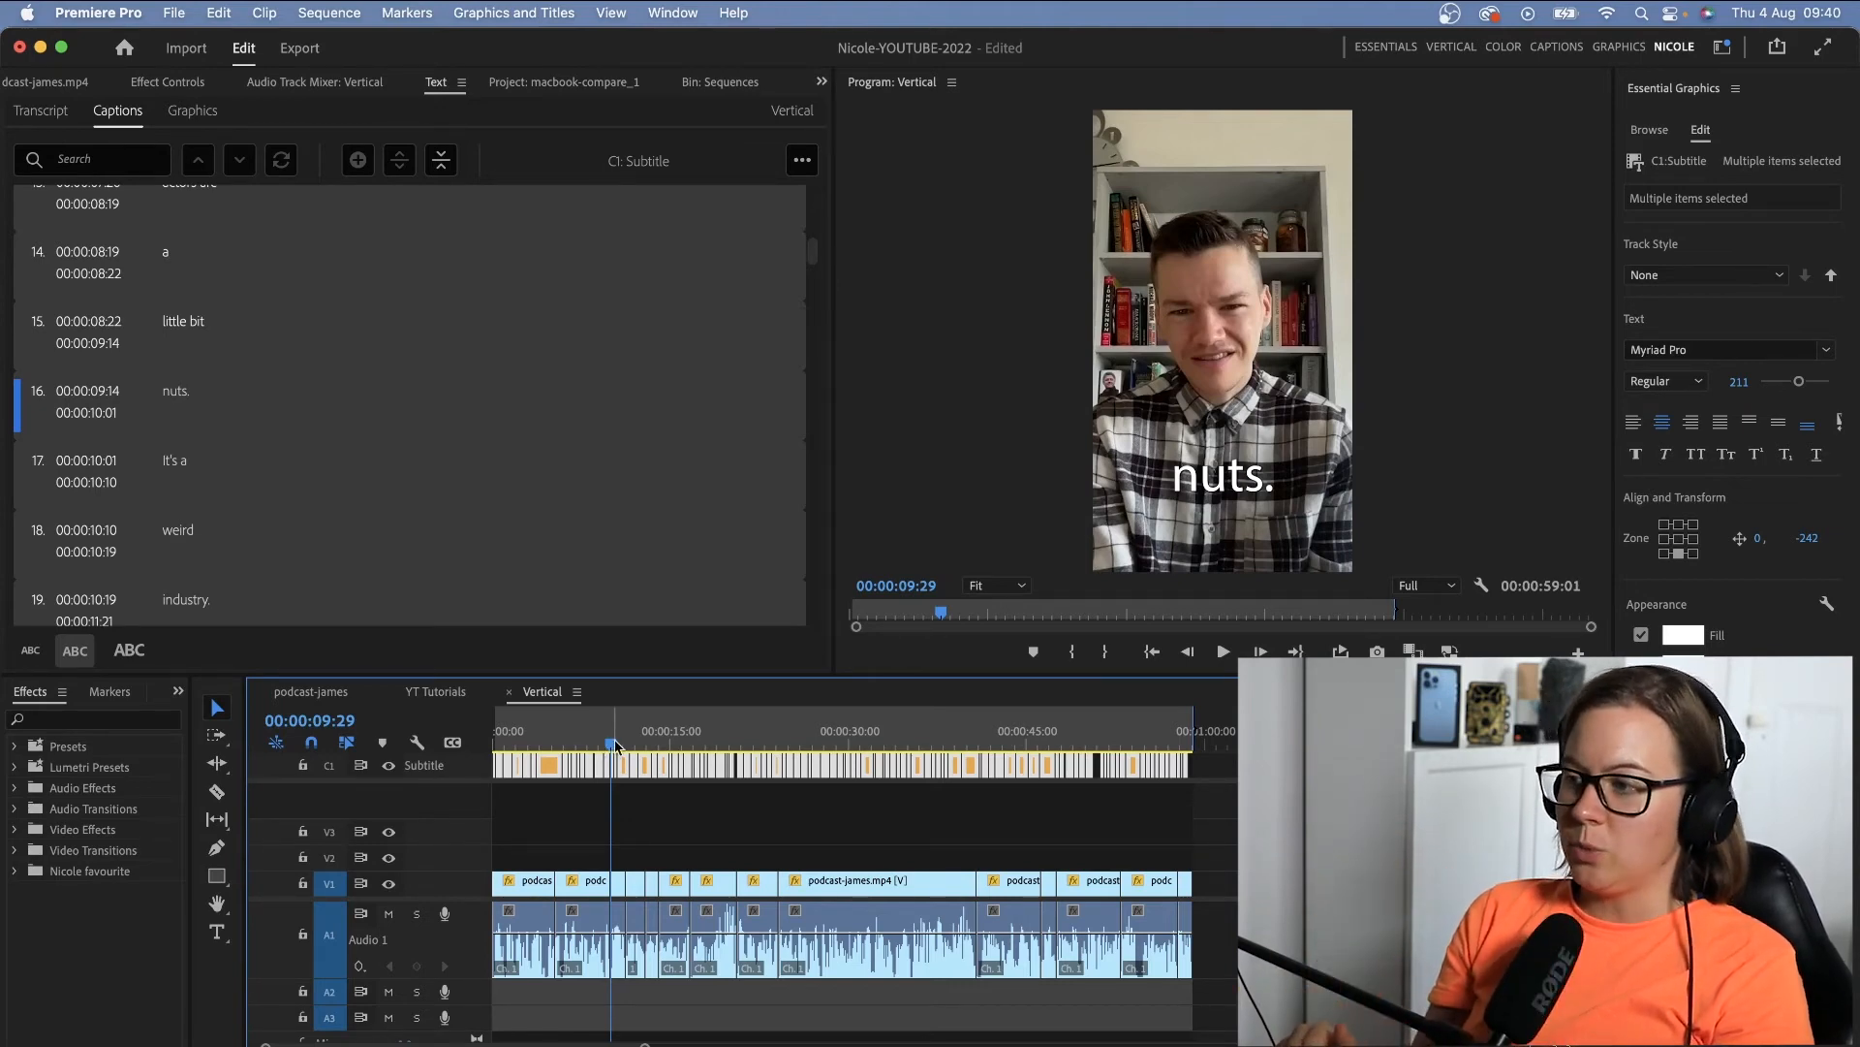
drag(615, 744, 587, 744)
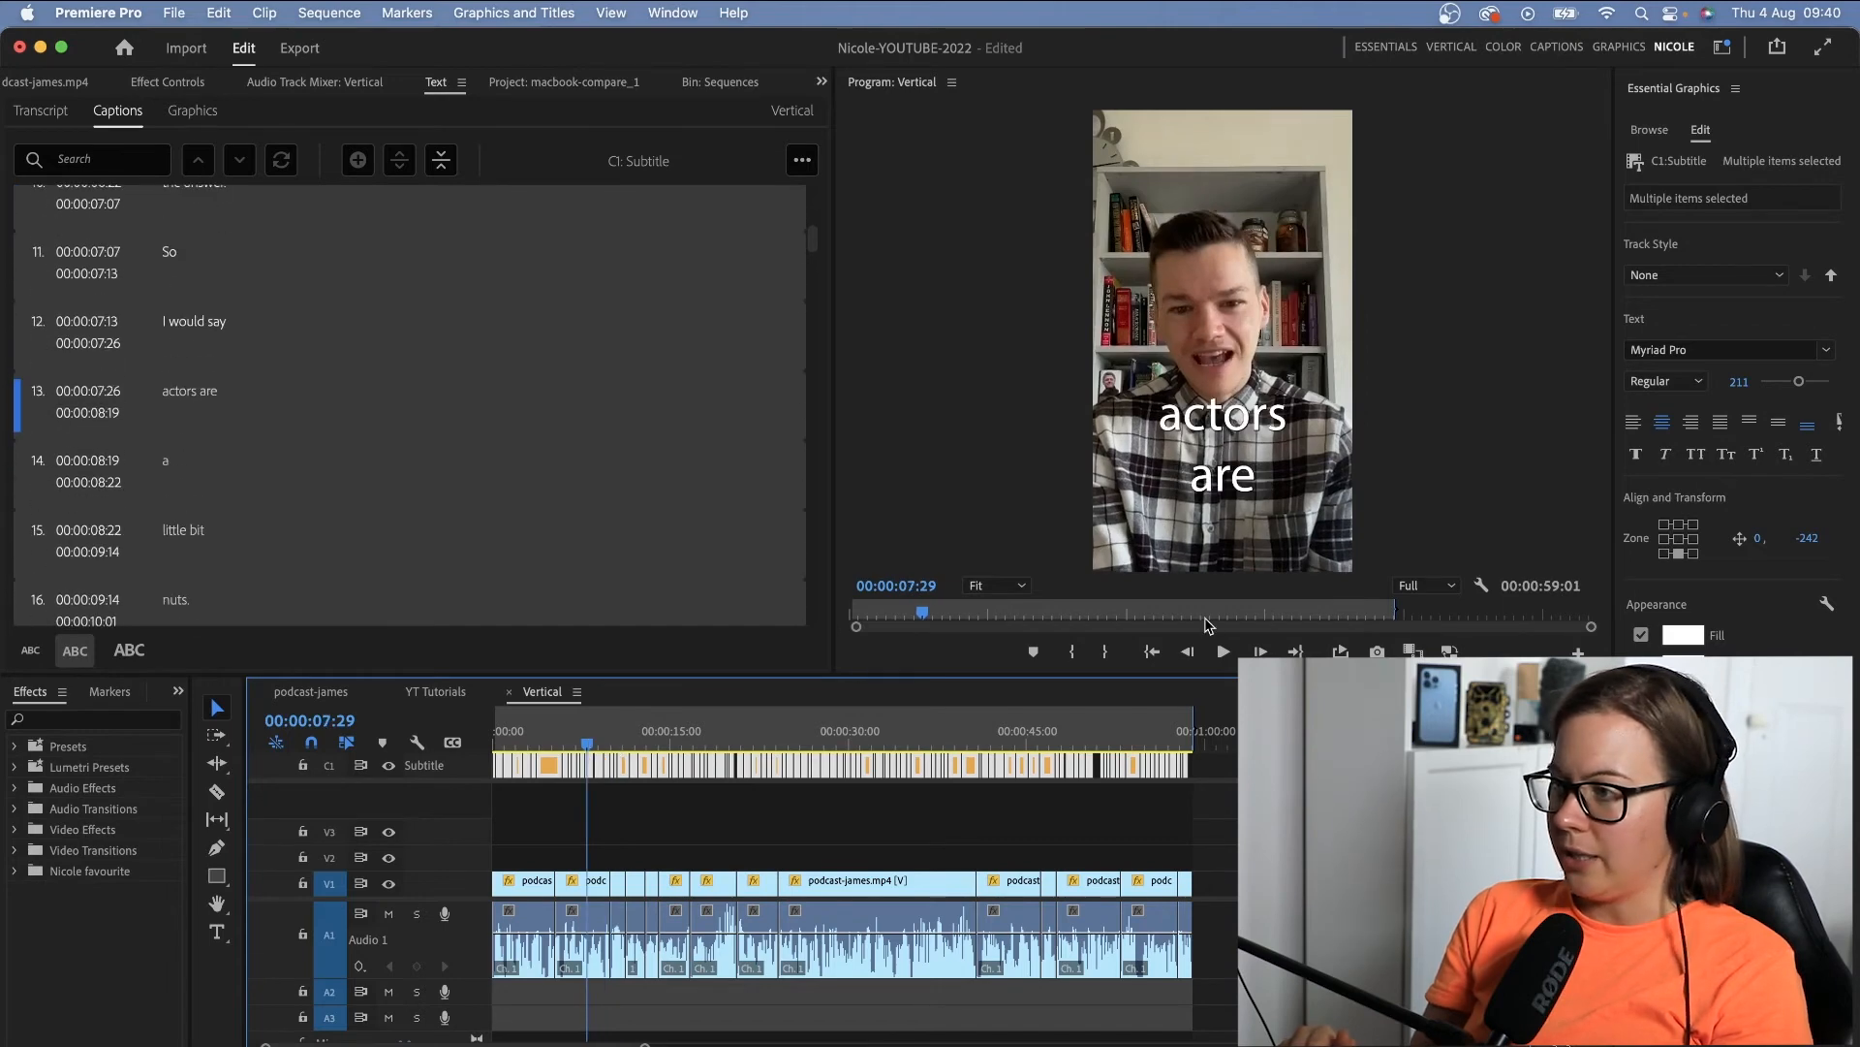
key(Home)
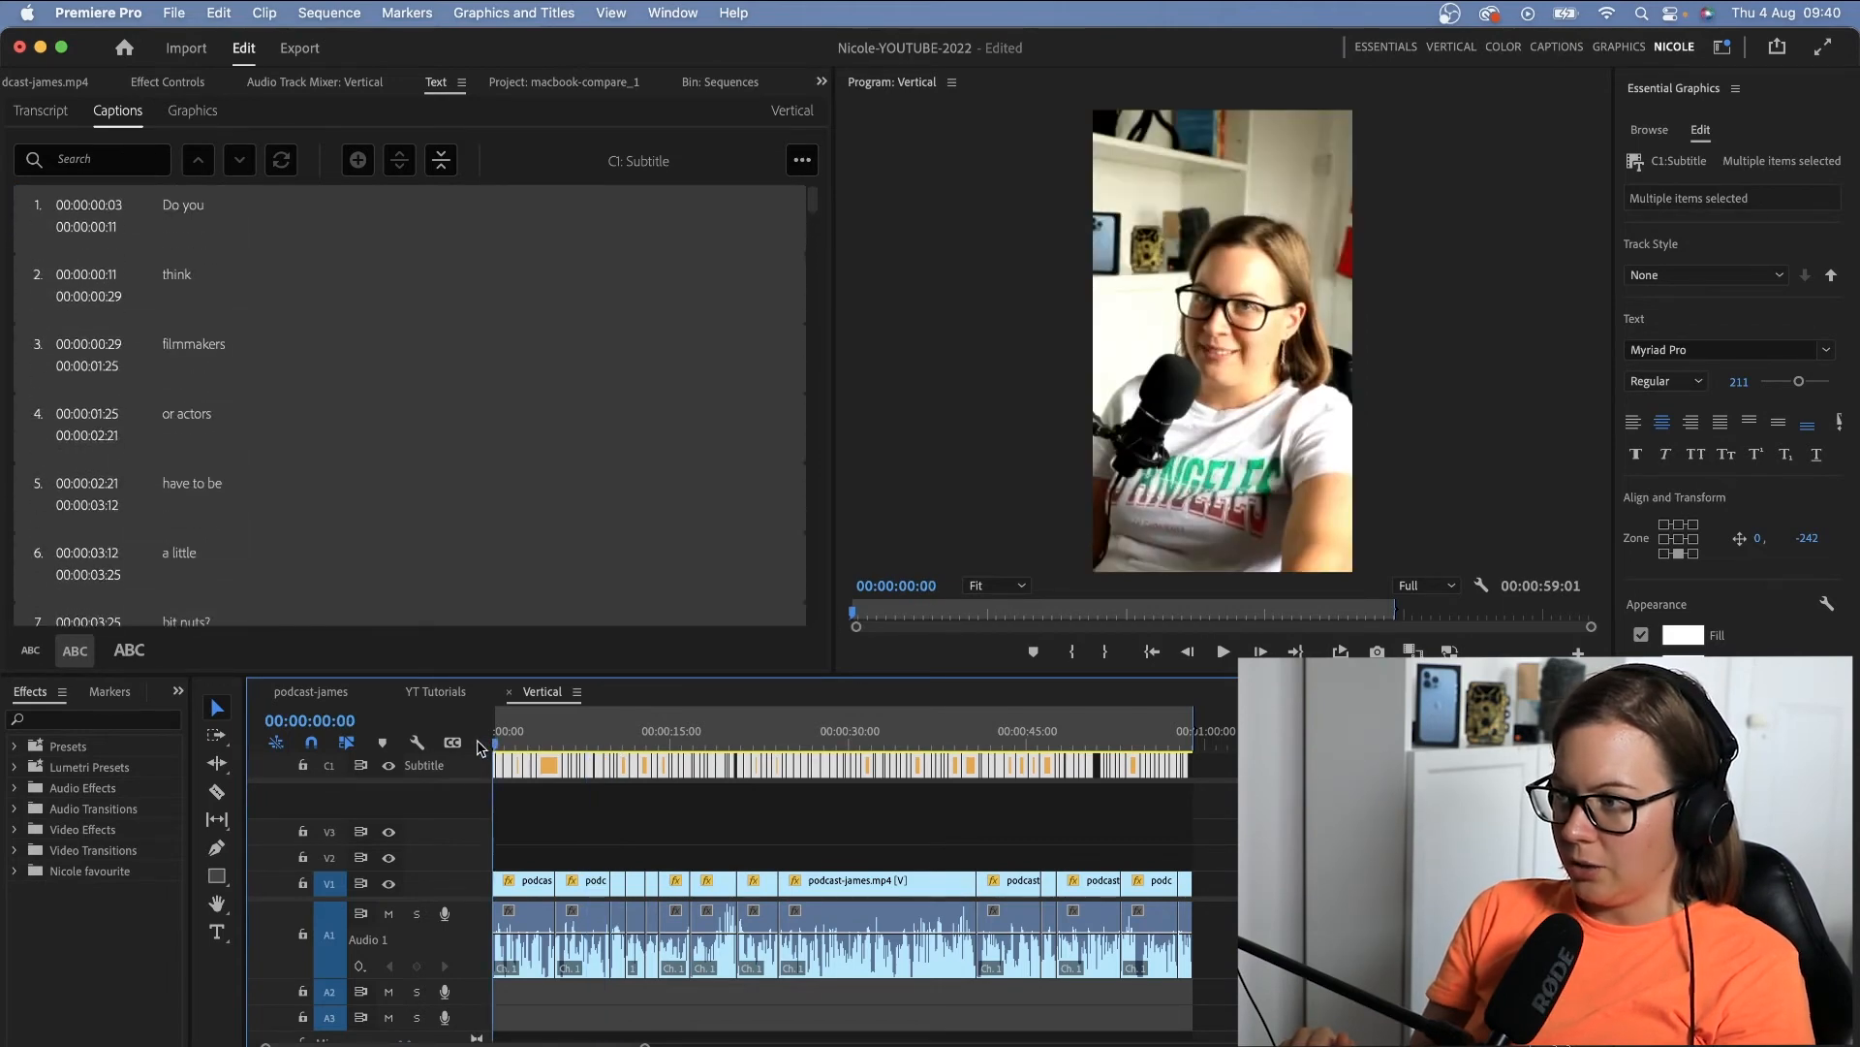
Set the text size of the "filmmakers" caption to 169 so the word fits on one line.
drag(497, 742, 510, 736)
key(equal)
key(equal)
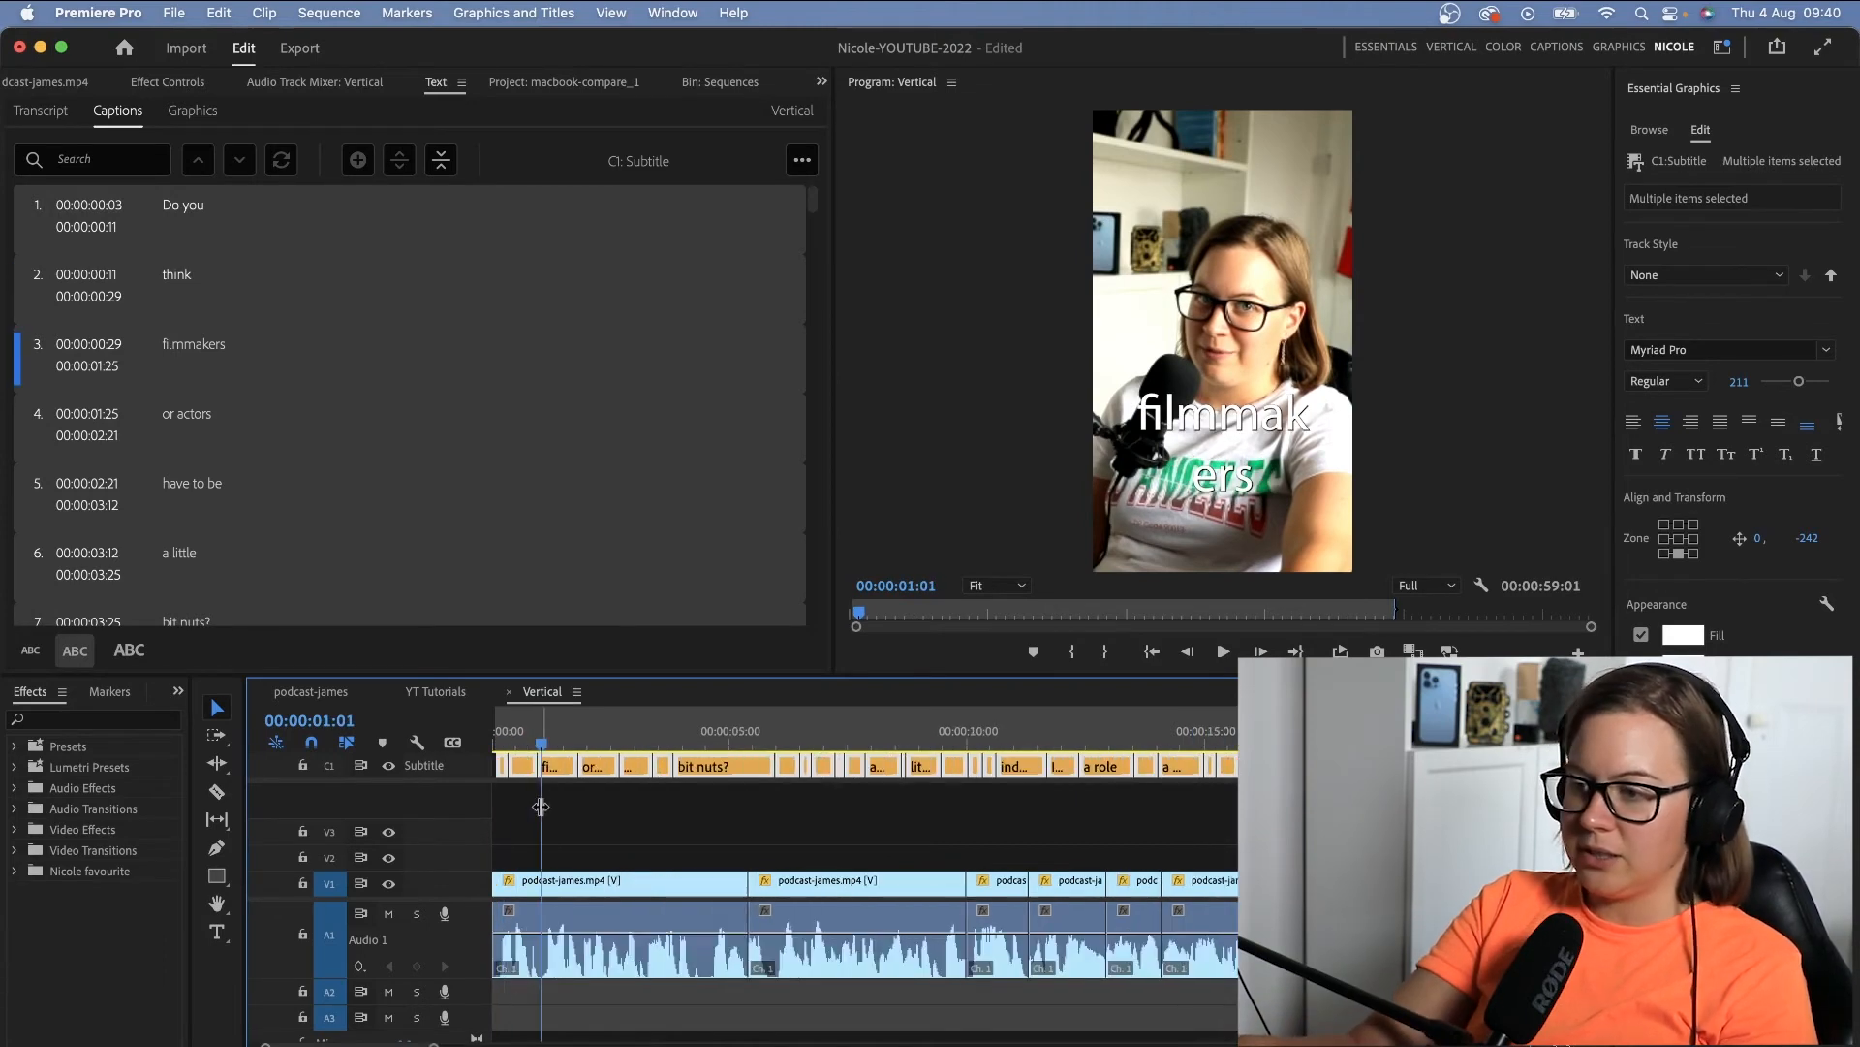
key(equal)
click(625, 770)
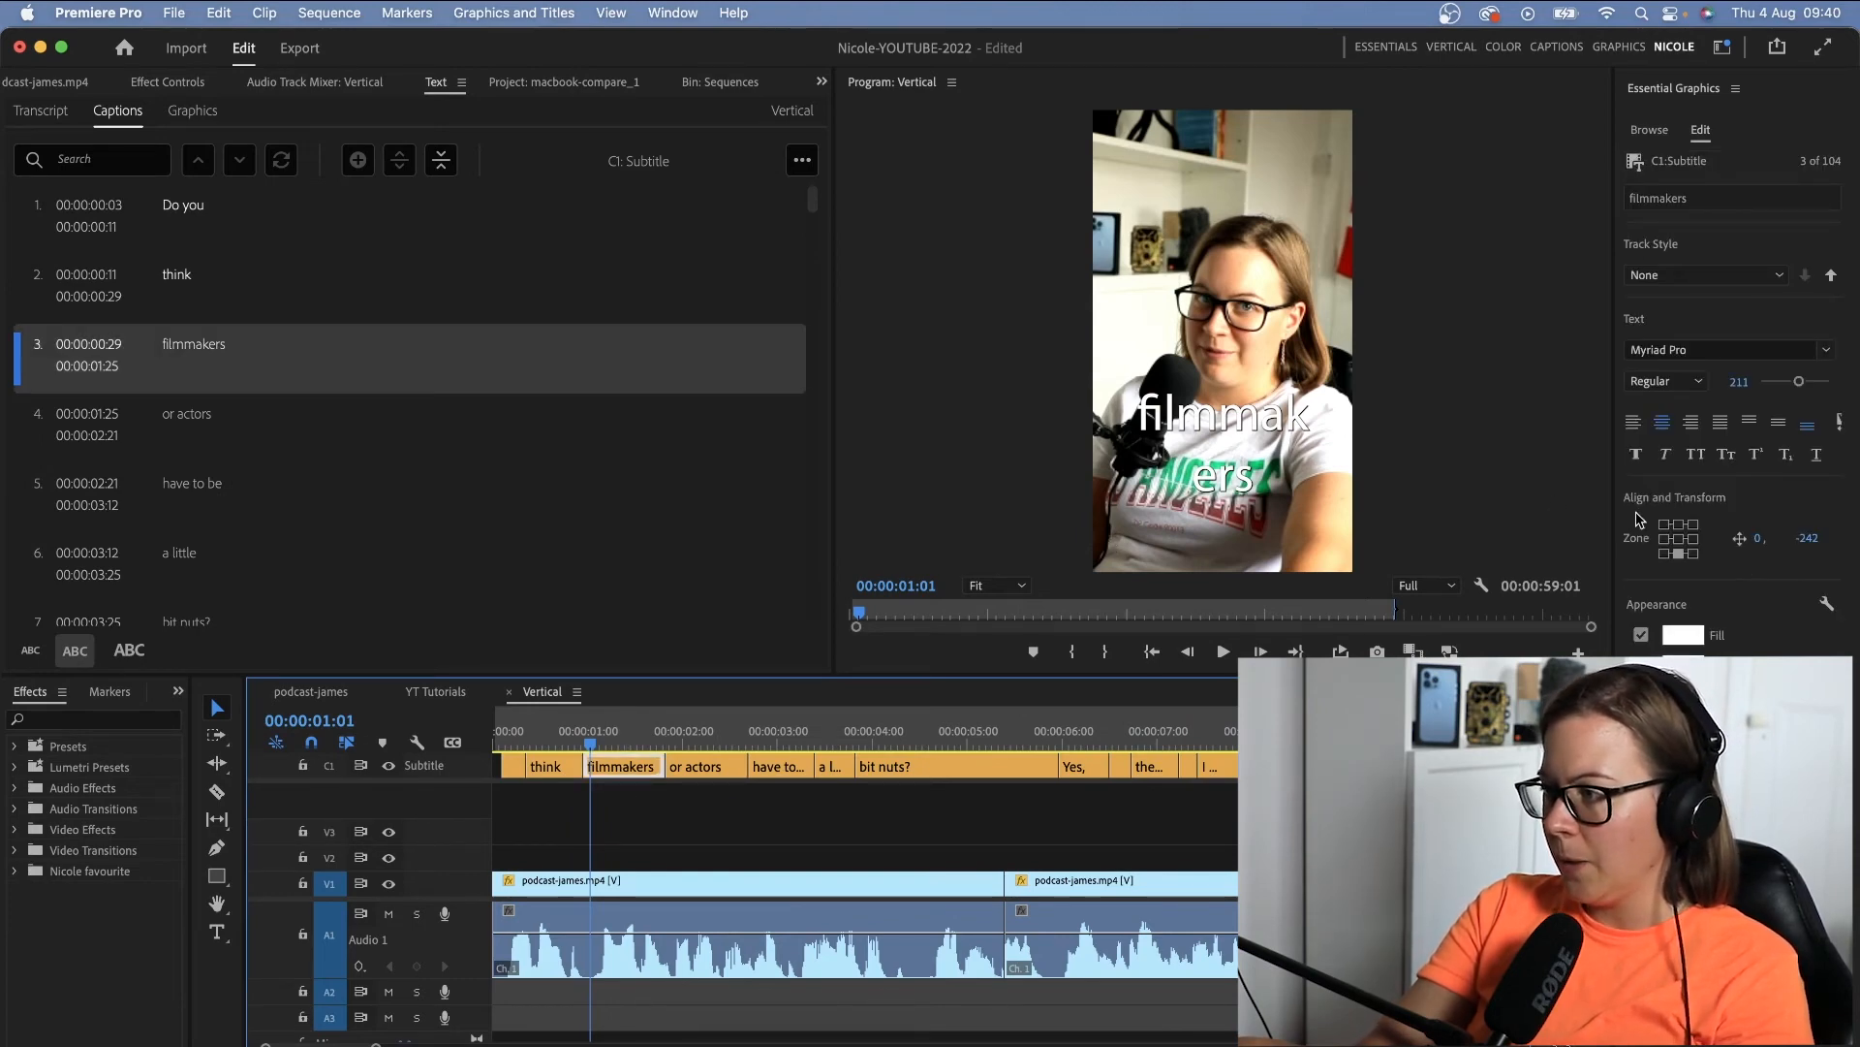
drag(1739, 386, 1700, 386)
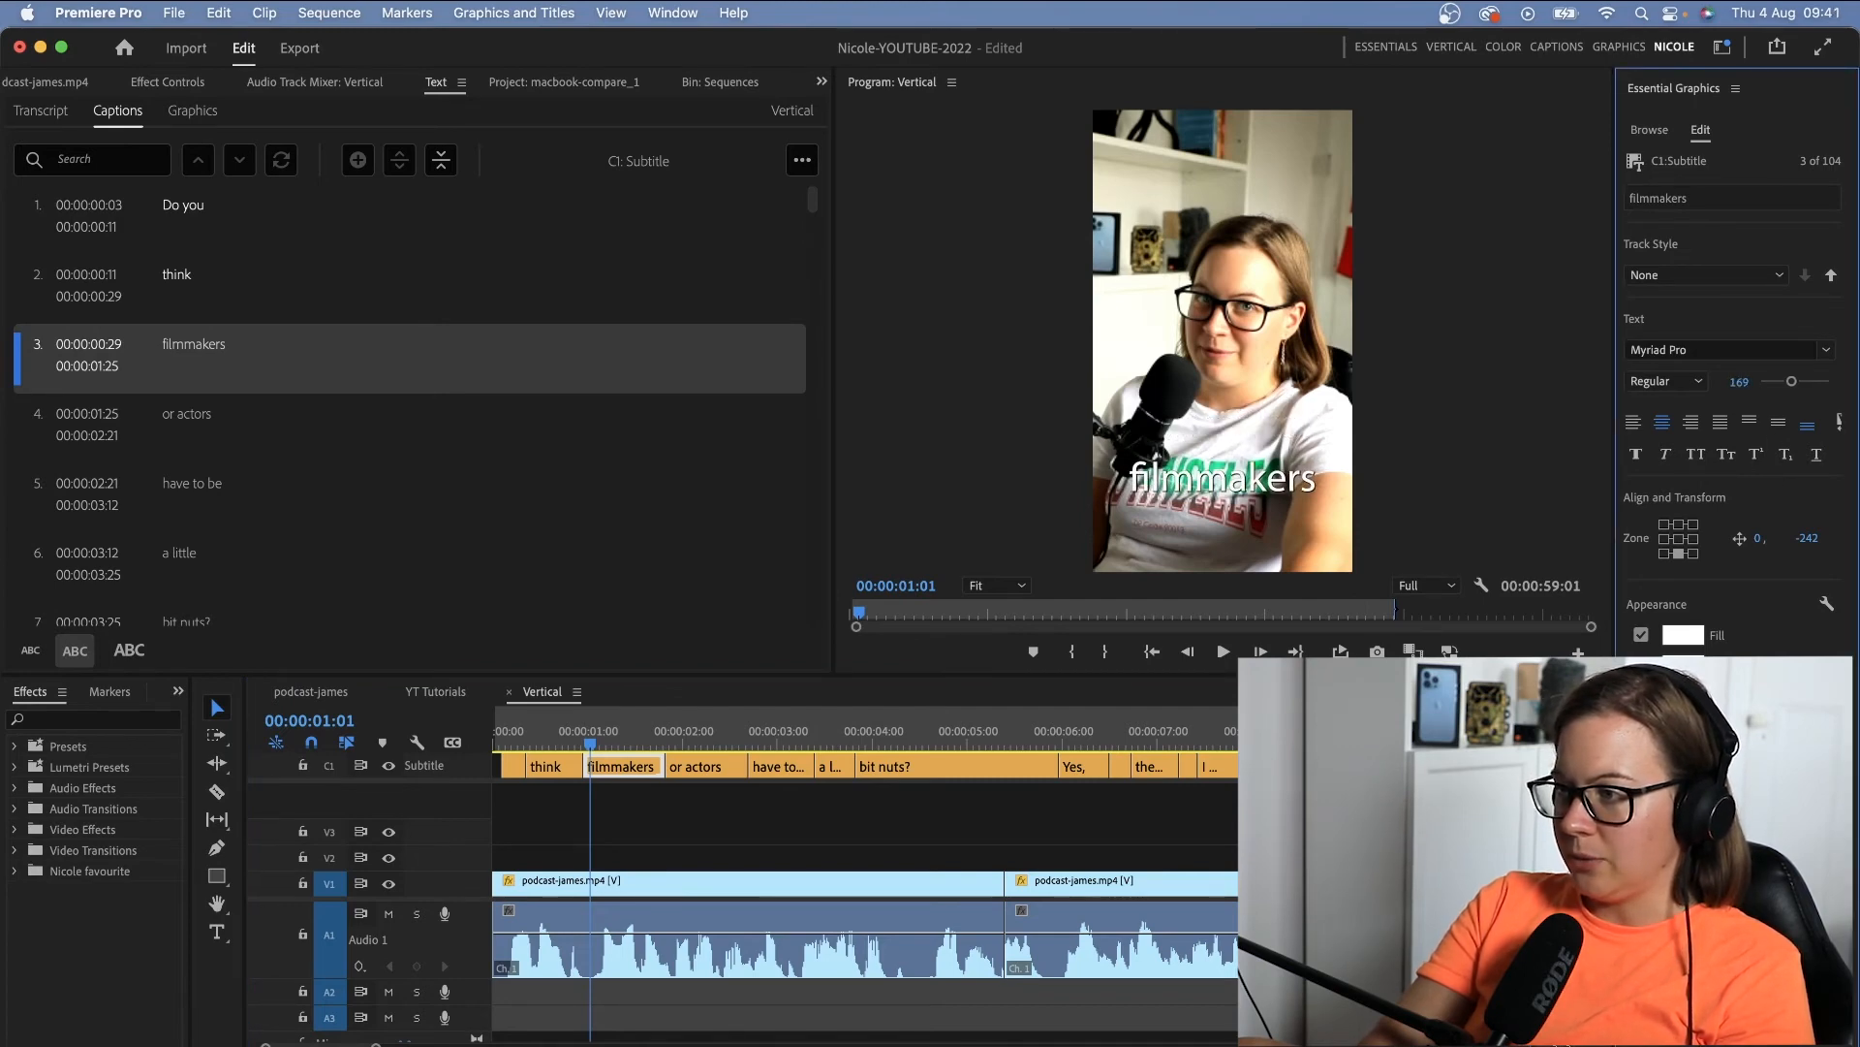
Select all captions on the subtitle track and open the font choices for their text.
click(646, 723)
key(backslash)
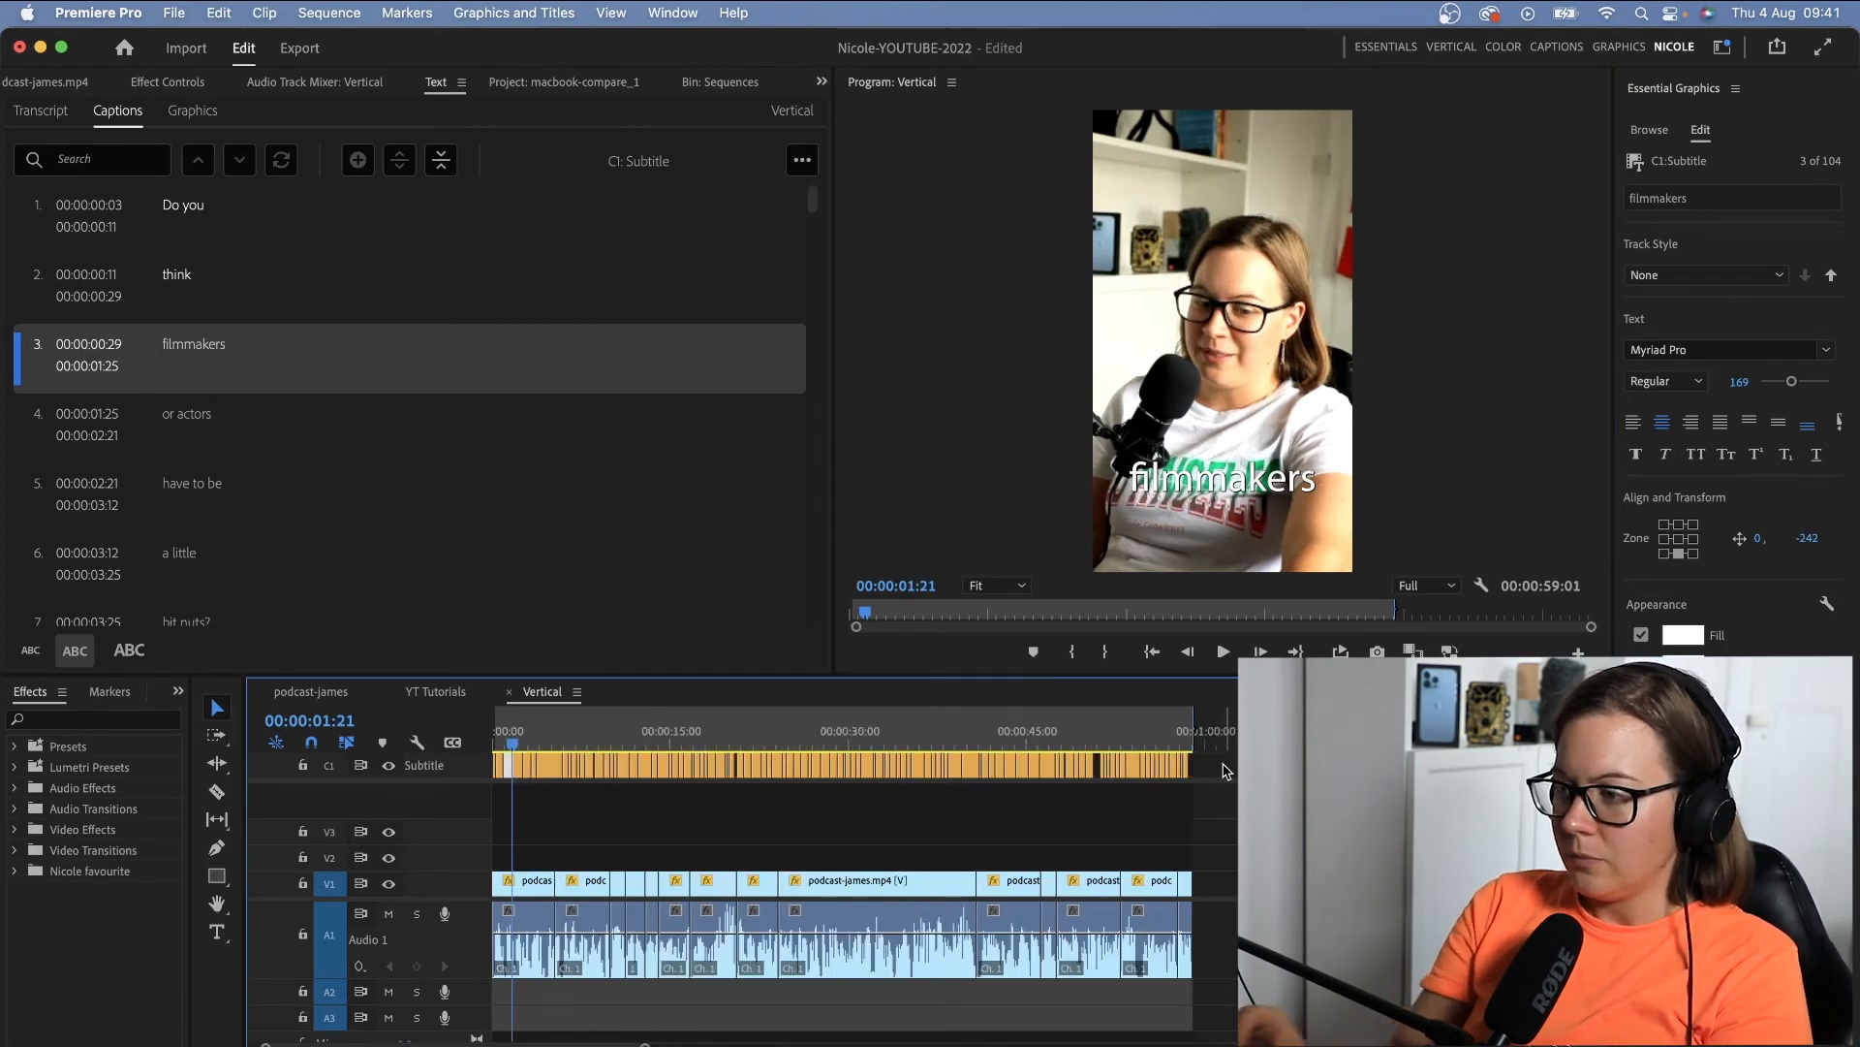
drag(1224, 764, 283, 778)
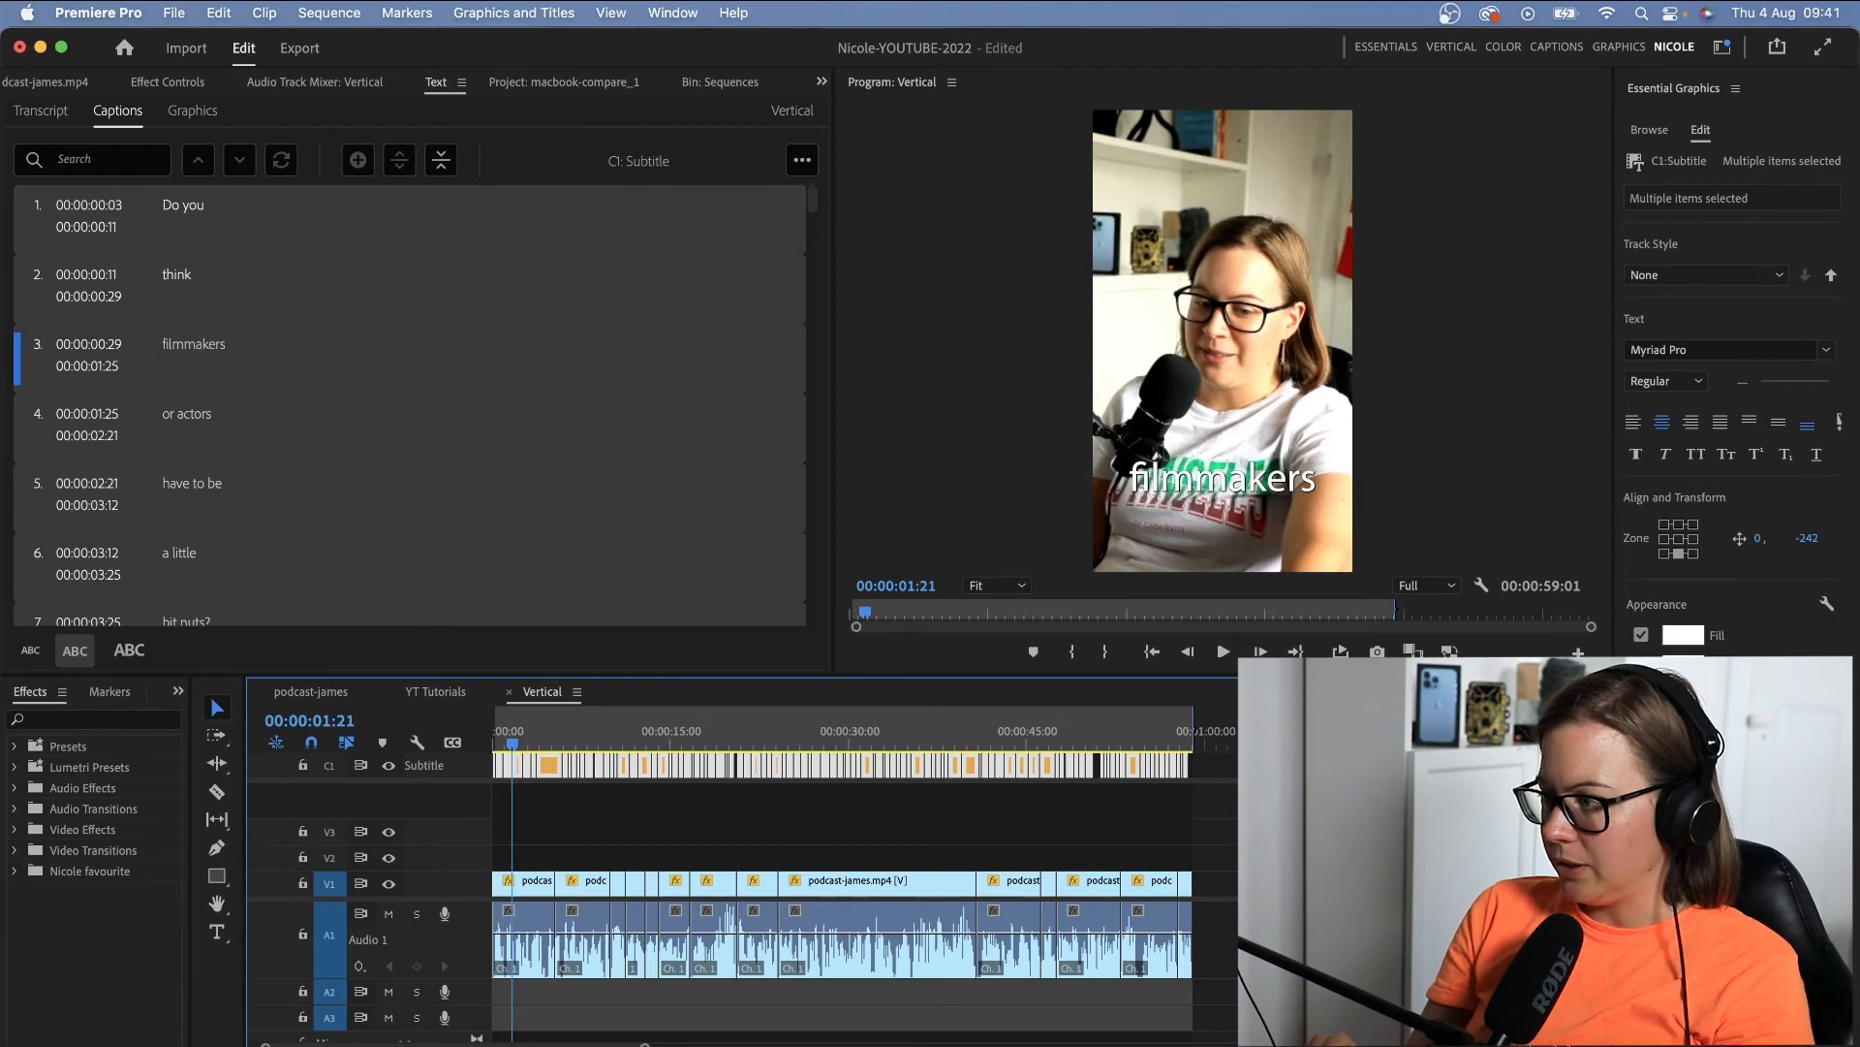
click(1826, 350)
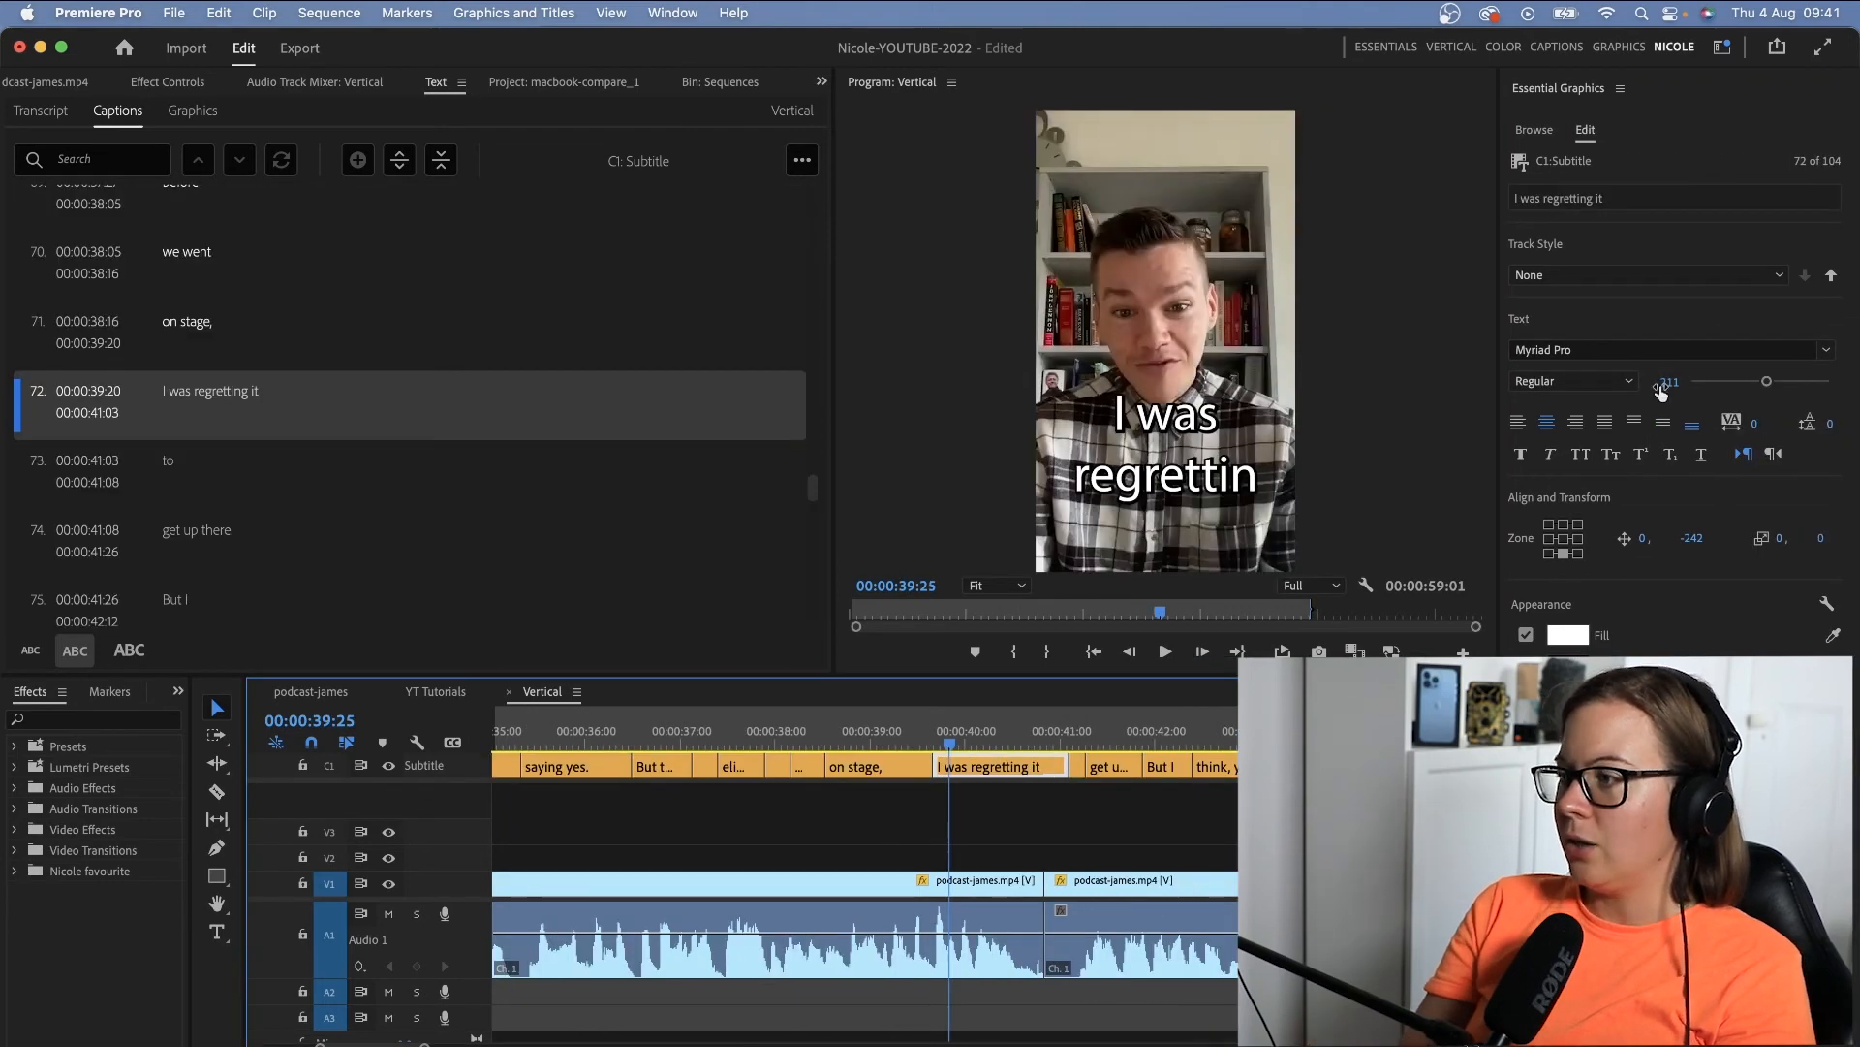
Set the text size of the "I was regretting it" caption to 192 and check the neighbouring captions.
drag(1660, 391, 1642, 391)
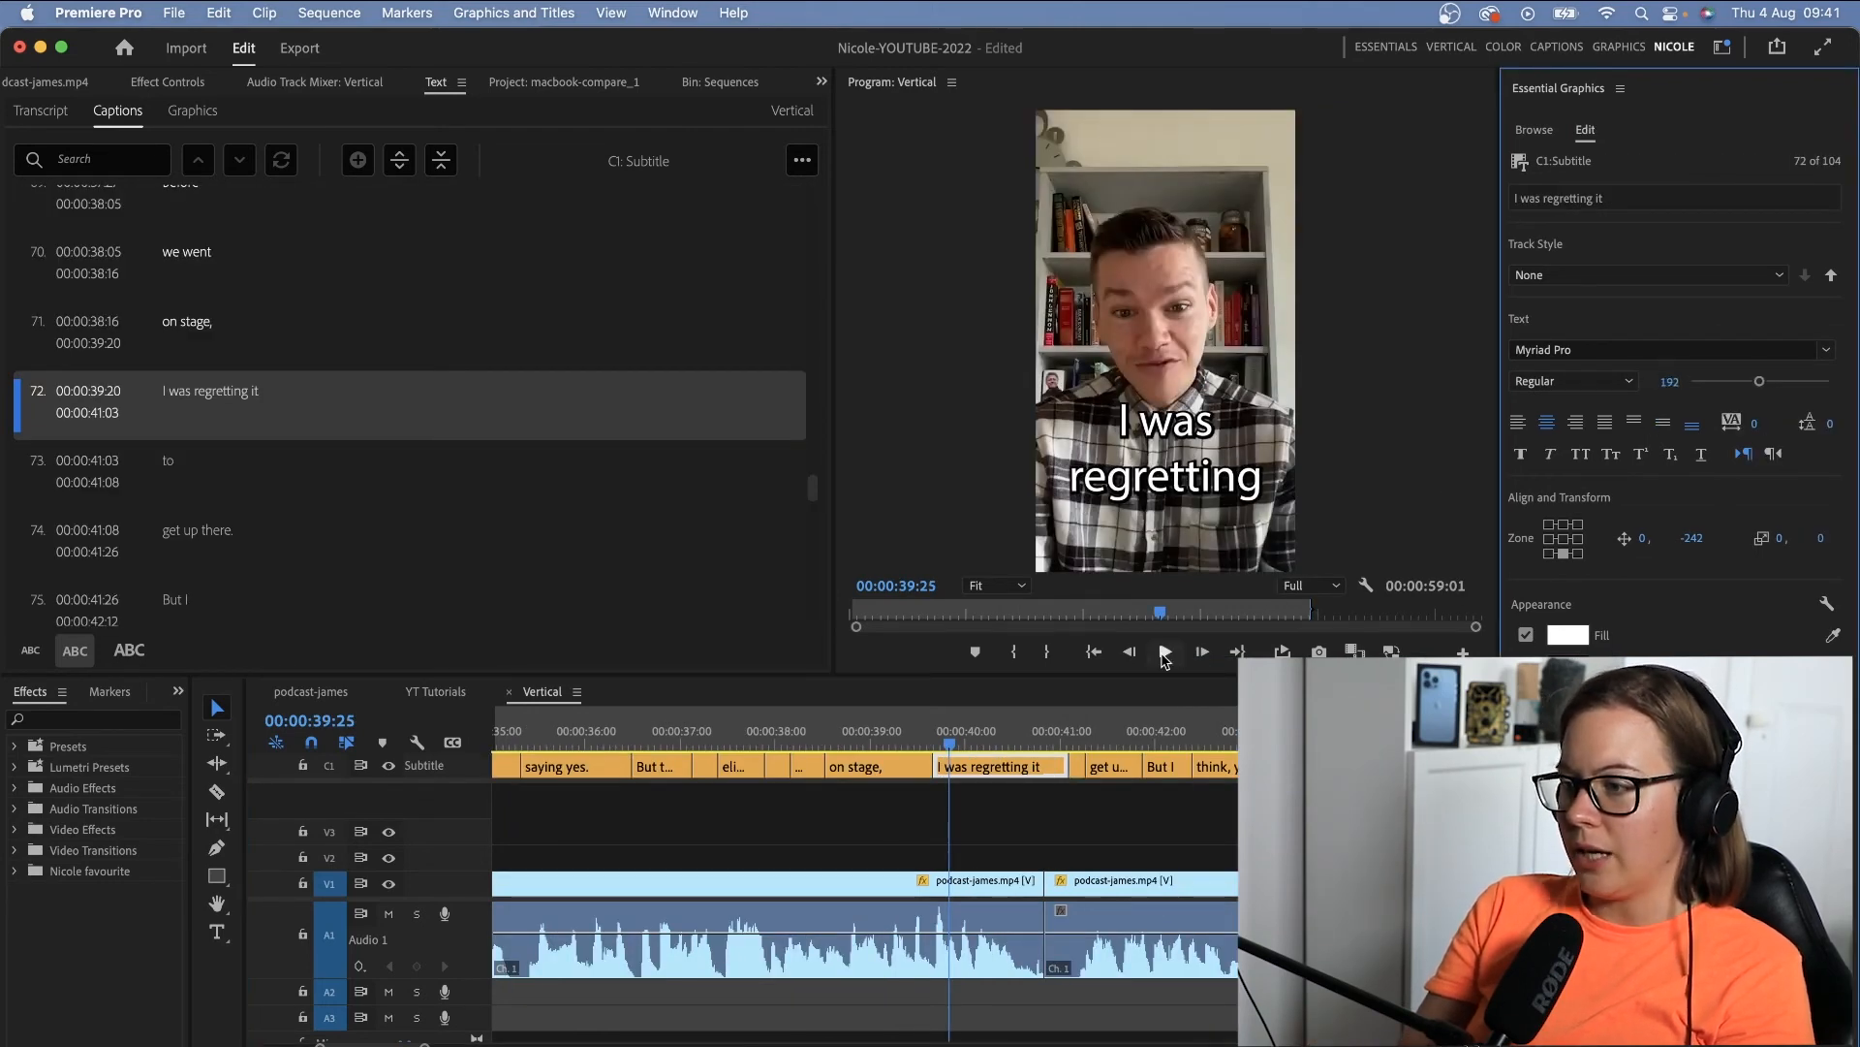
click(1086, 739)
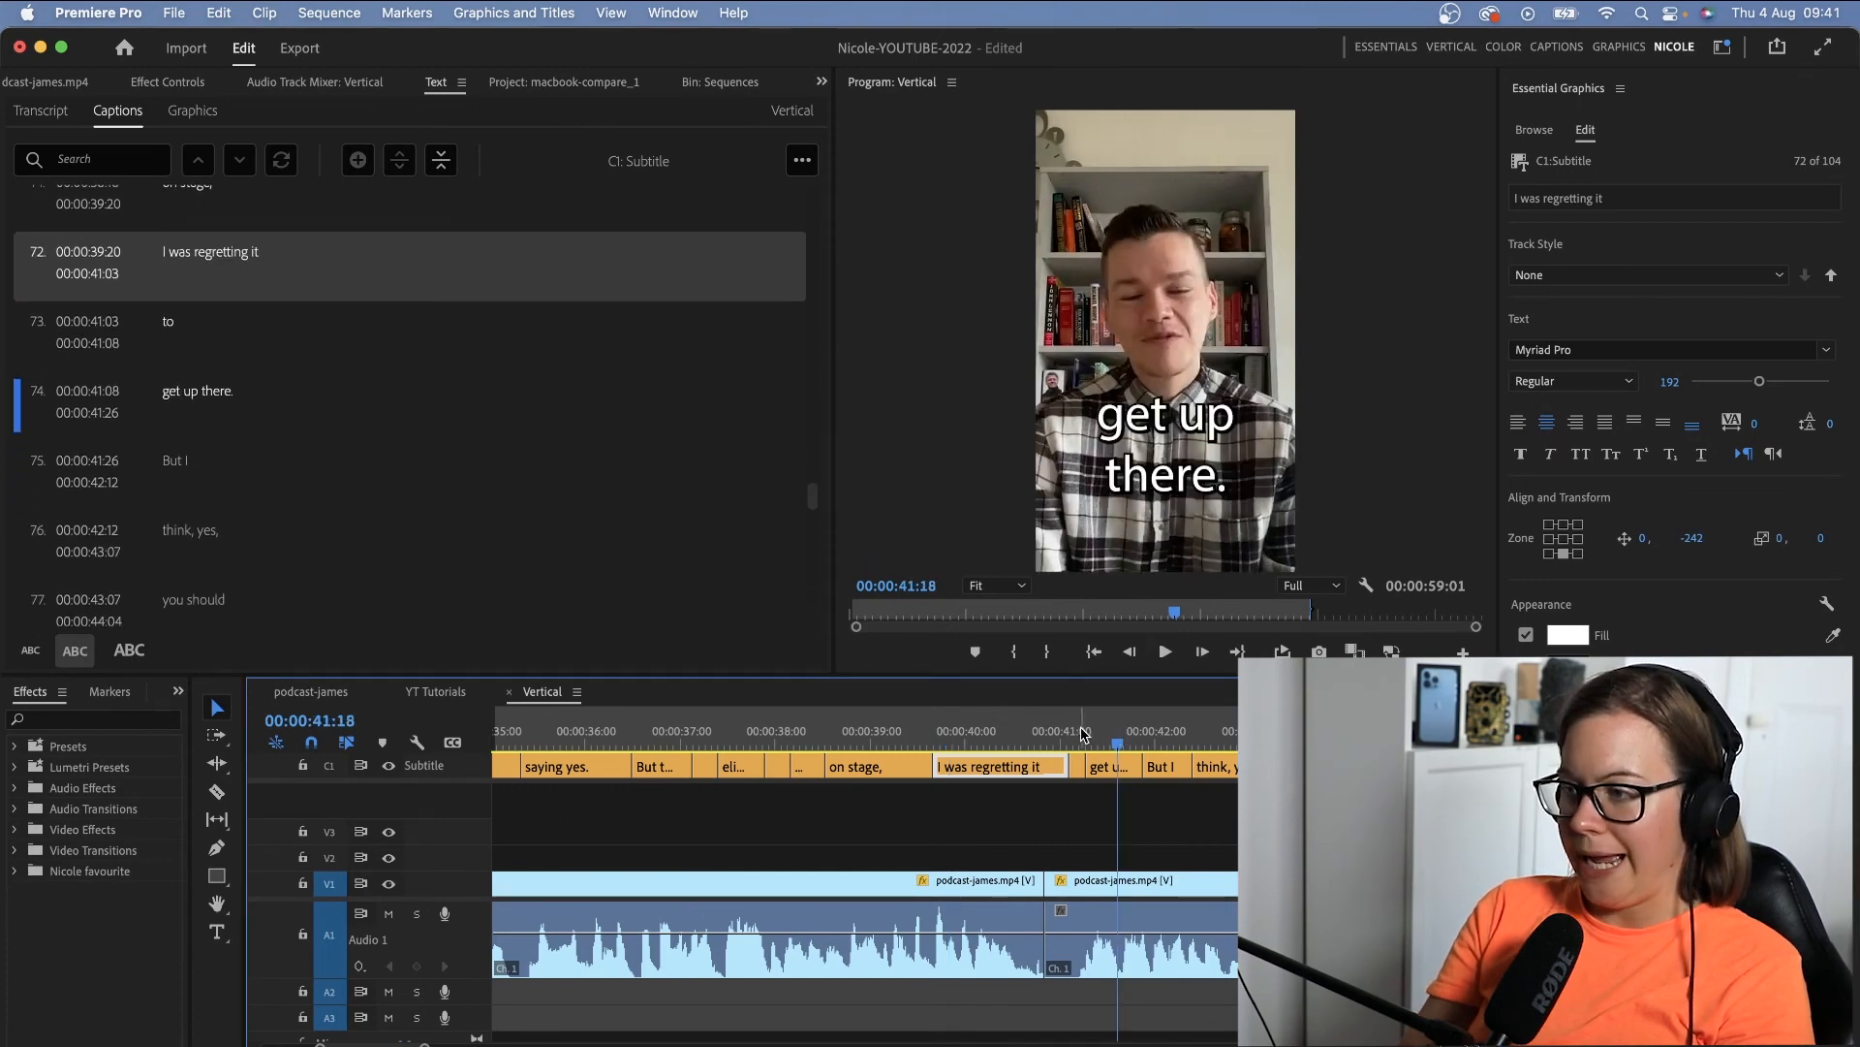
click(1084, 737)
click(864, 743)
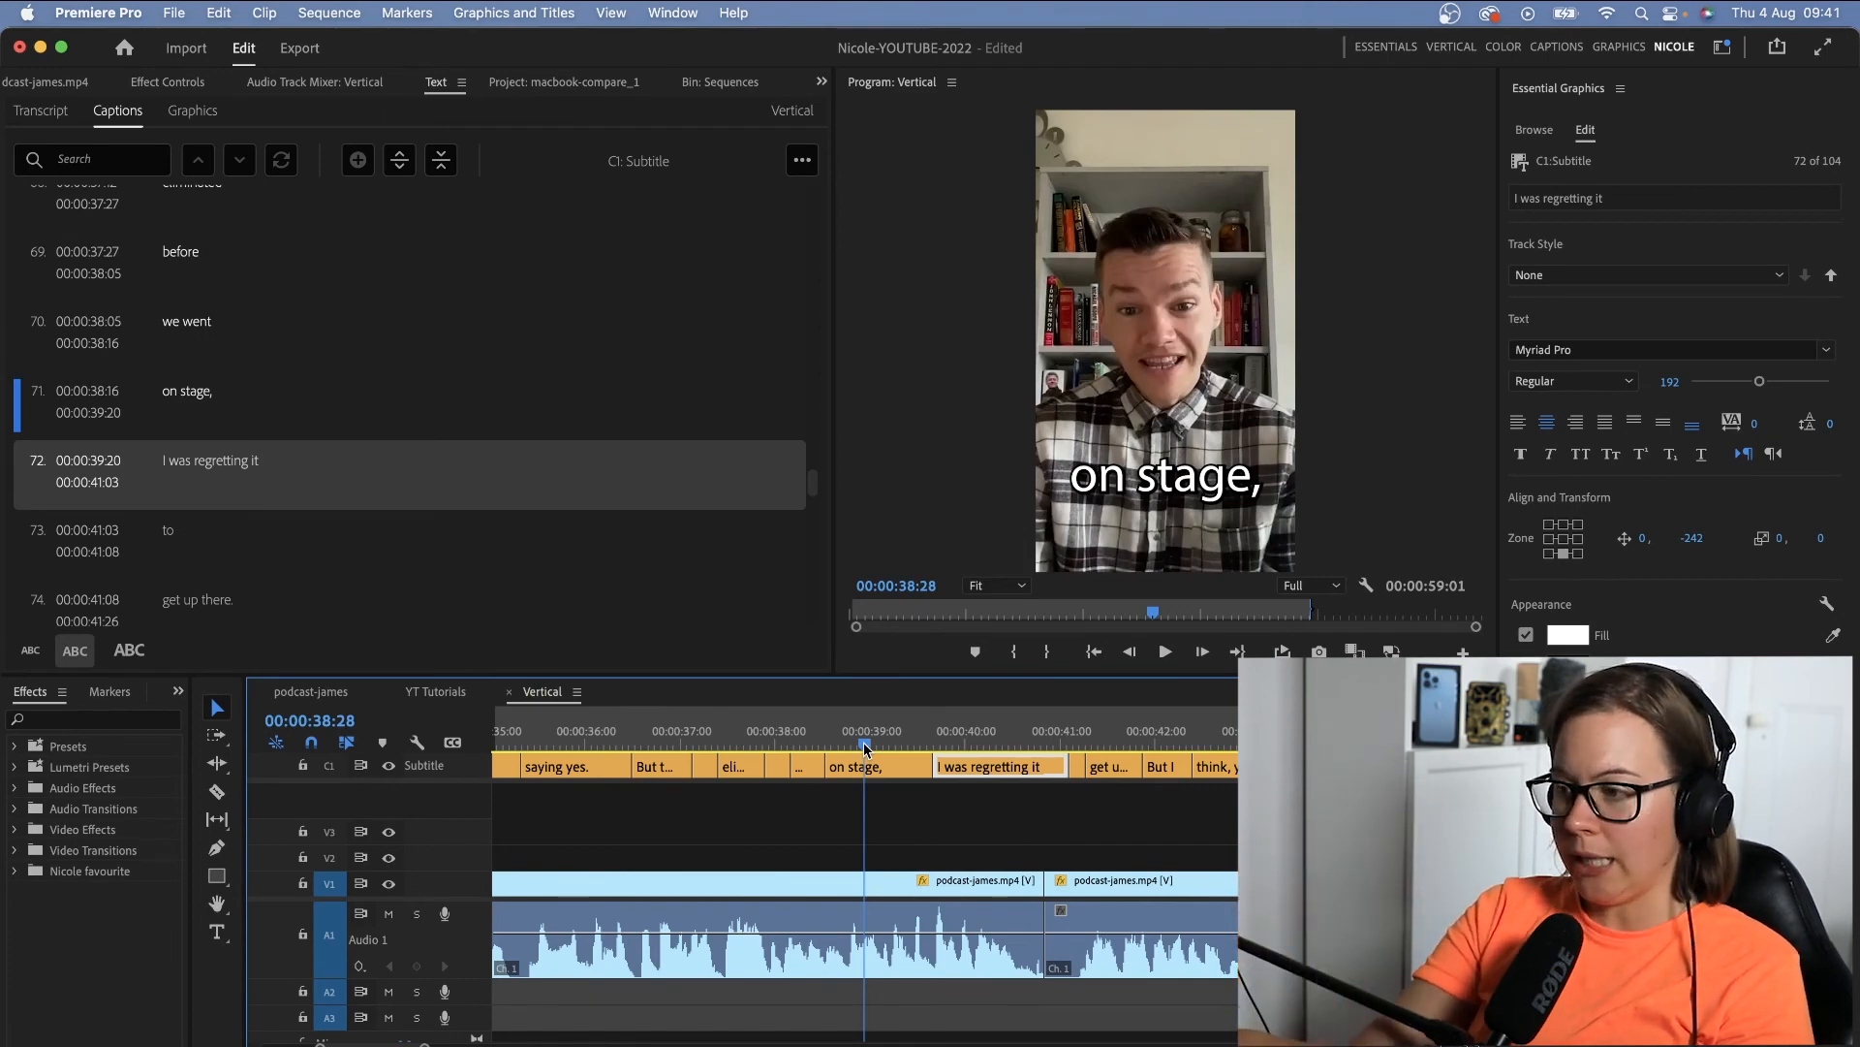
Scrub through the remaining captions, return to the start of the sequence and play it to review the captions.
key(minus)
key(minus)
click(1115, 740)
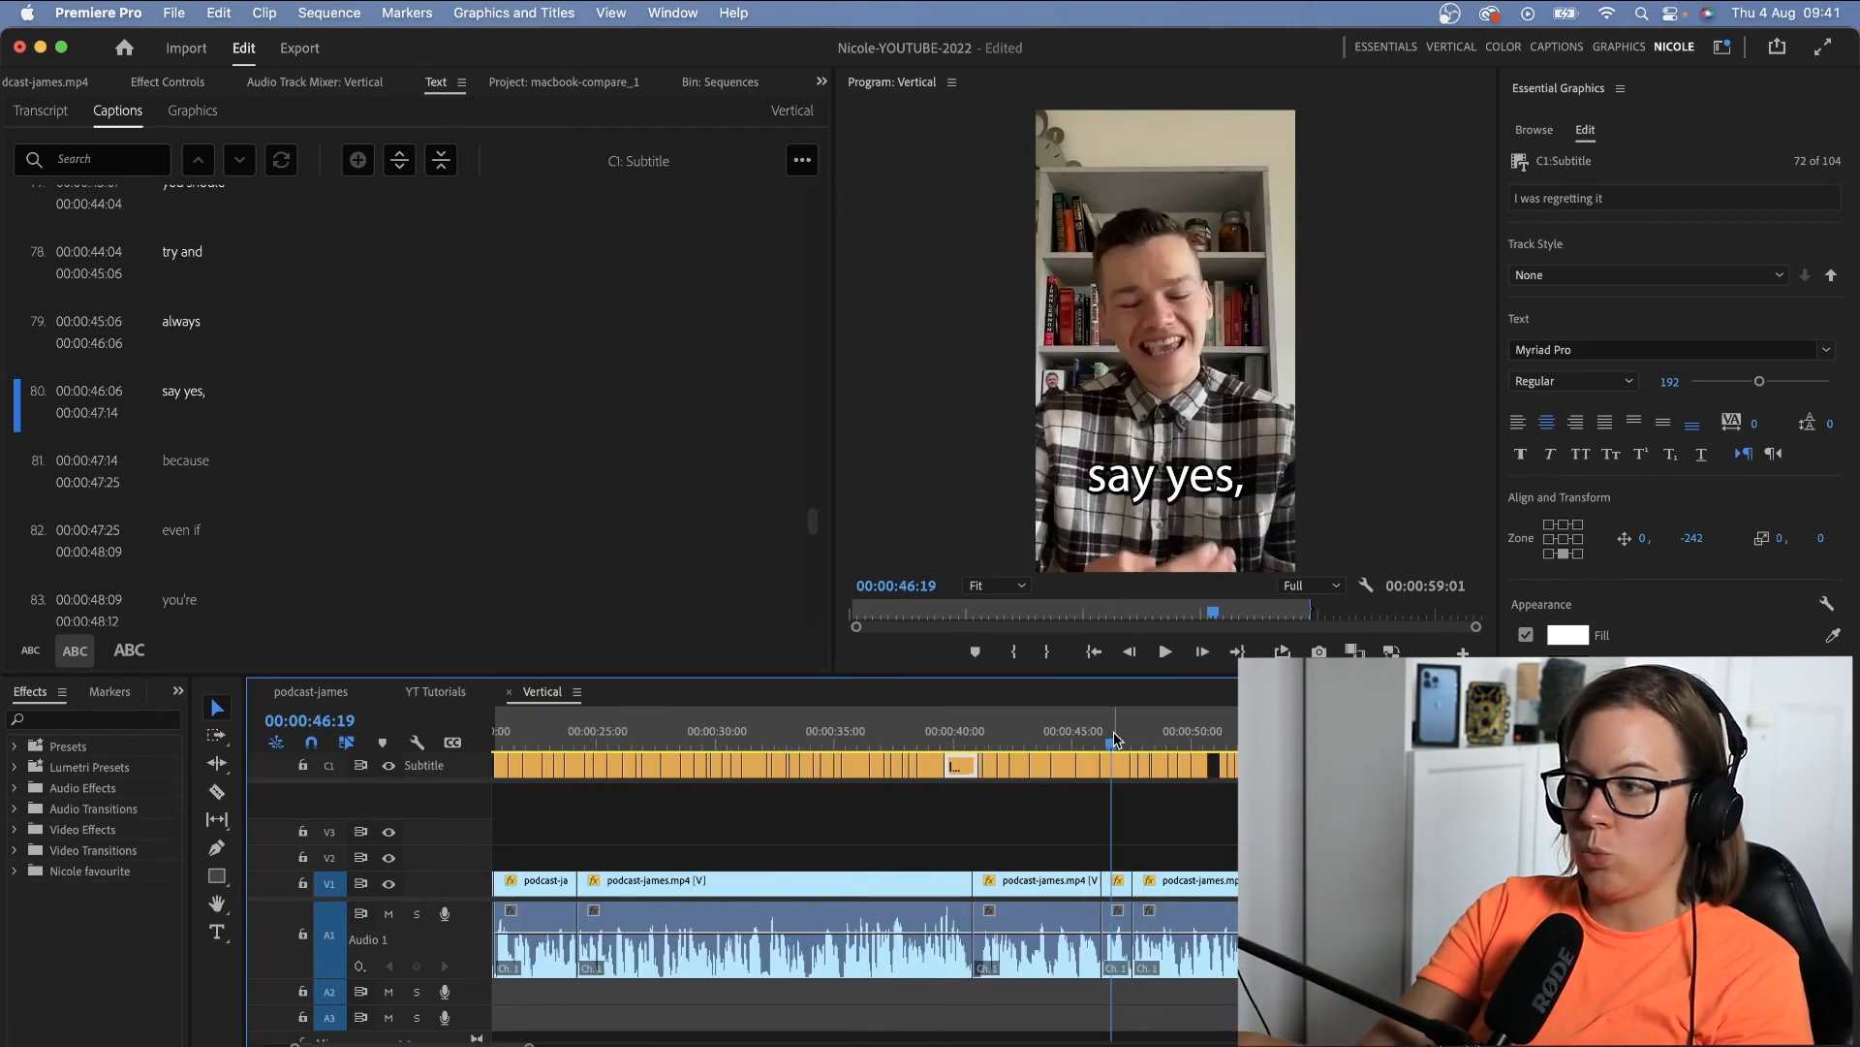
key(minus)
drag(1119, 740, 474, 745)
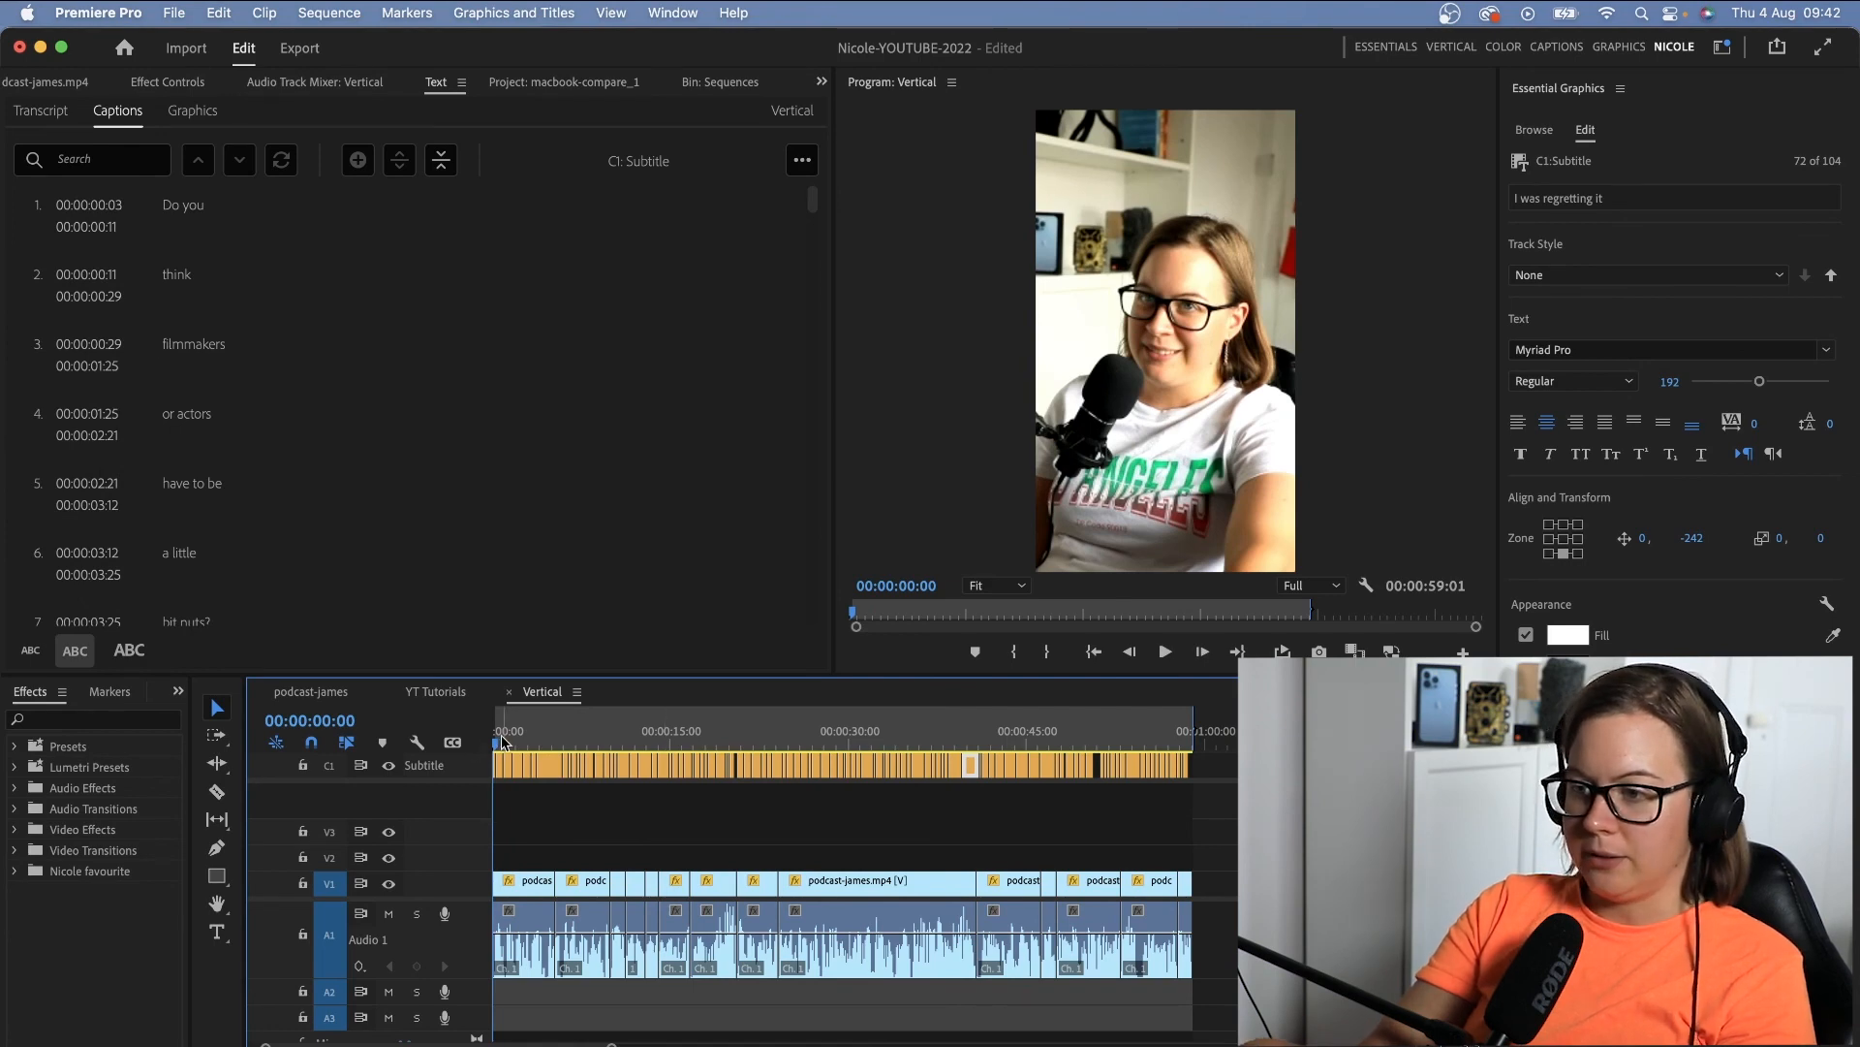
key(space)
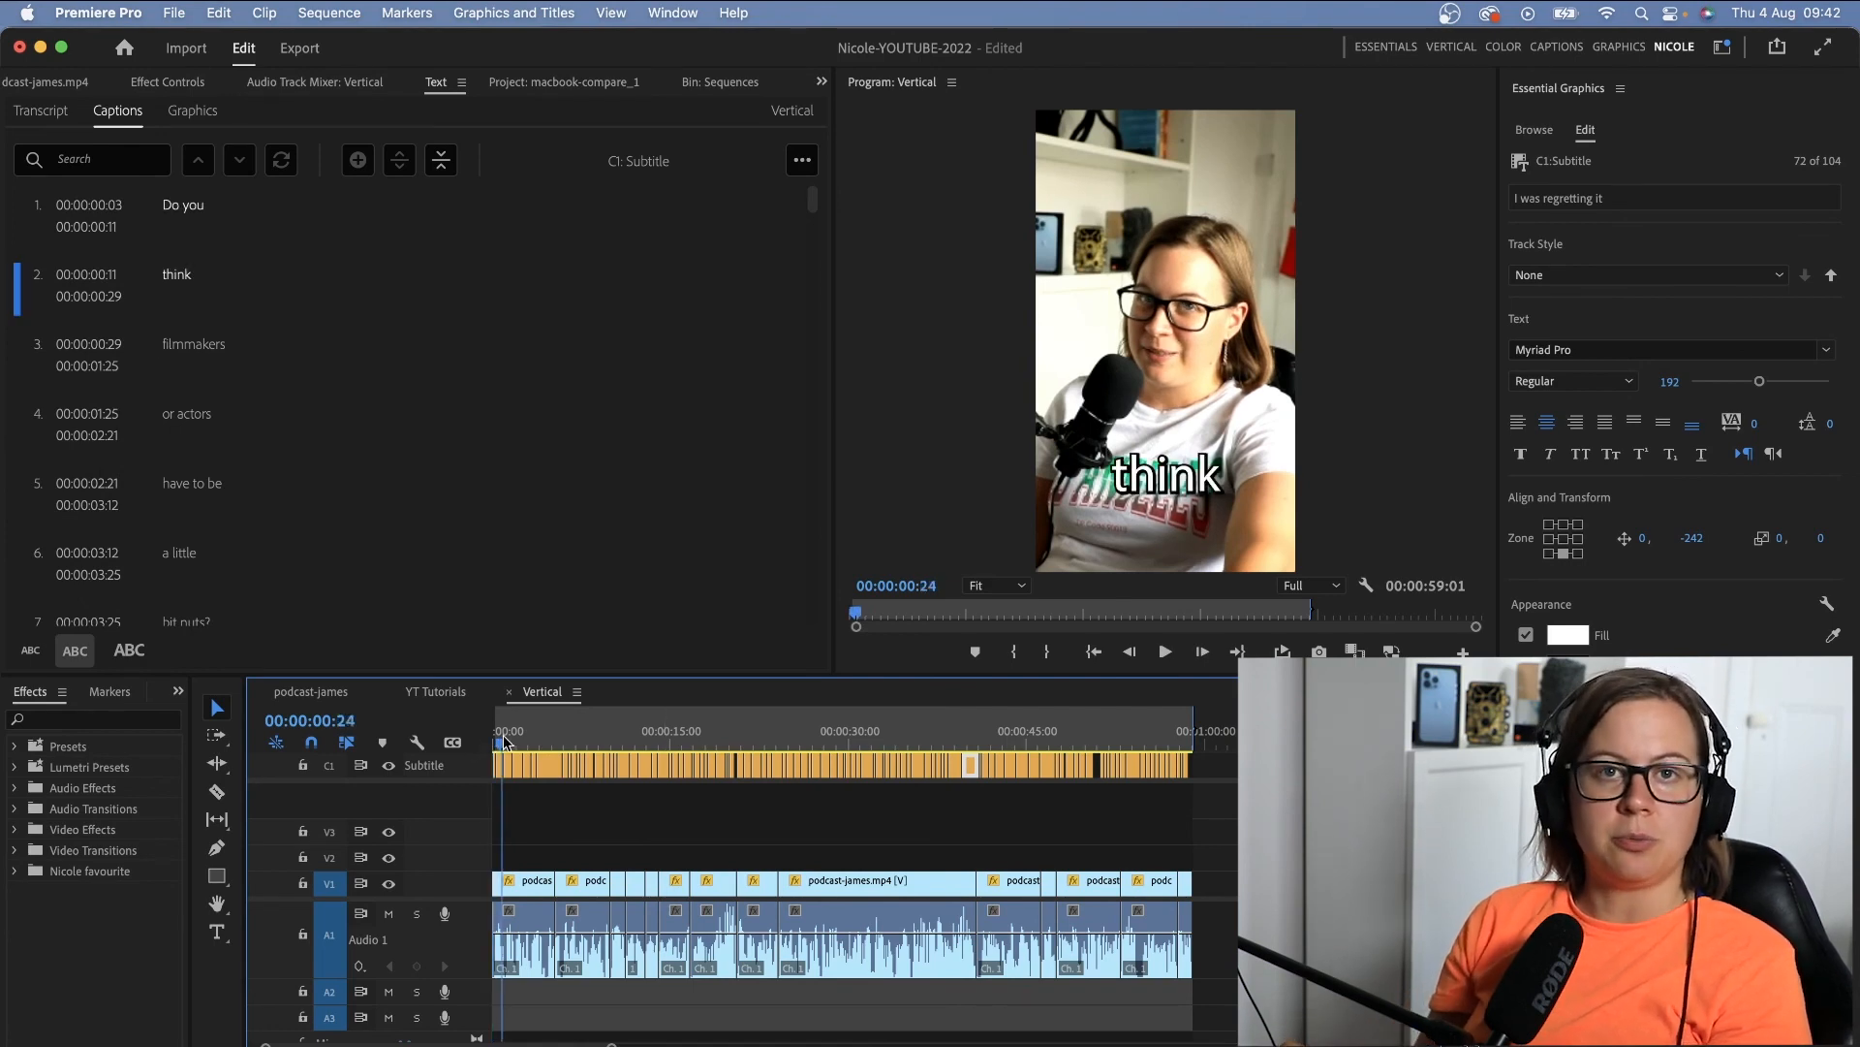